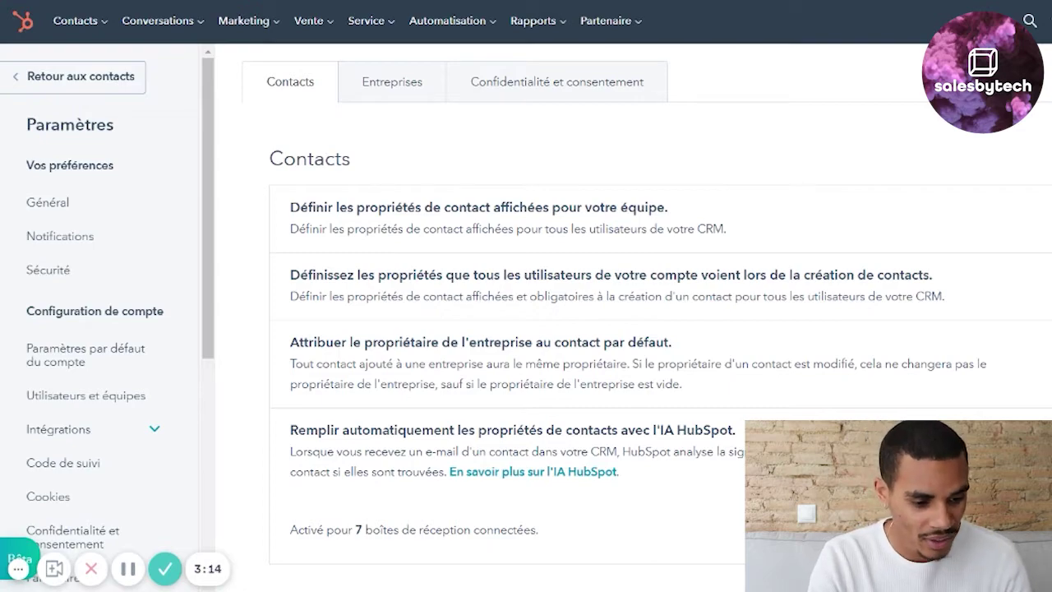
# Open the Propriétés settings under Gestion des données and look through the list of contact properties
pyautogui.scroll(-1, 129, 458)
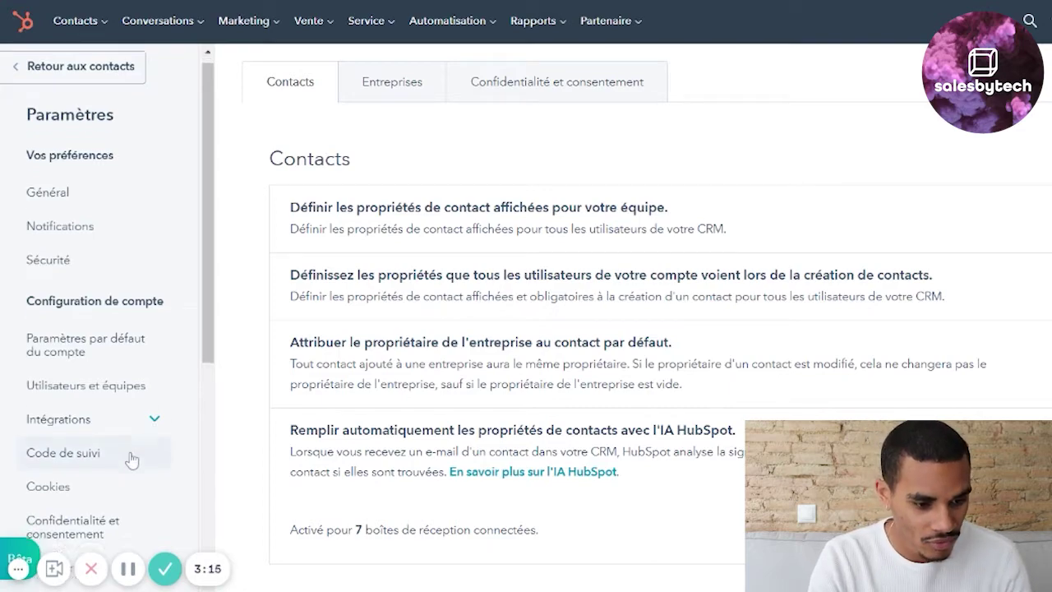
pyautogui.scroll(-4, 164, 275)
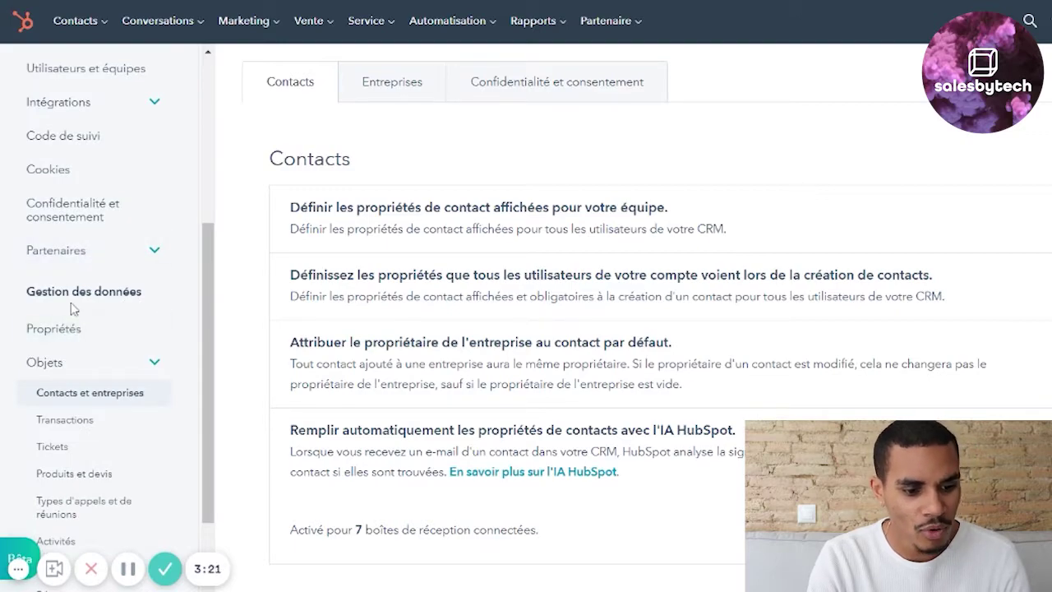
pyautogui.click(71, 328)
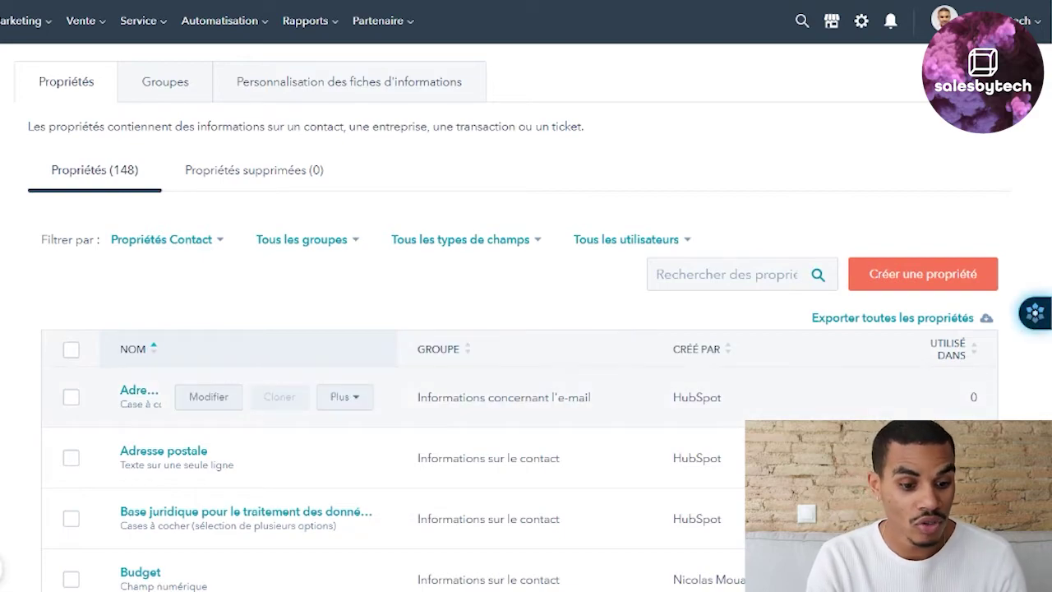
pyautogui.scroll(-7, 498, 395)
pyautogui.scroll(5, 498, 394)
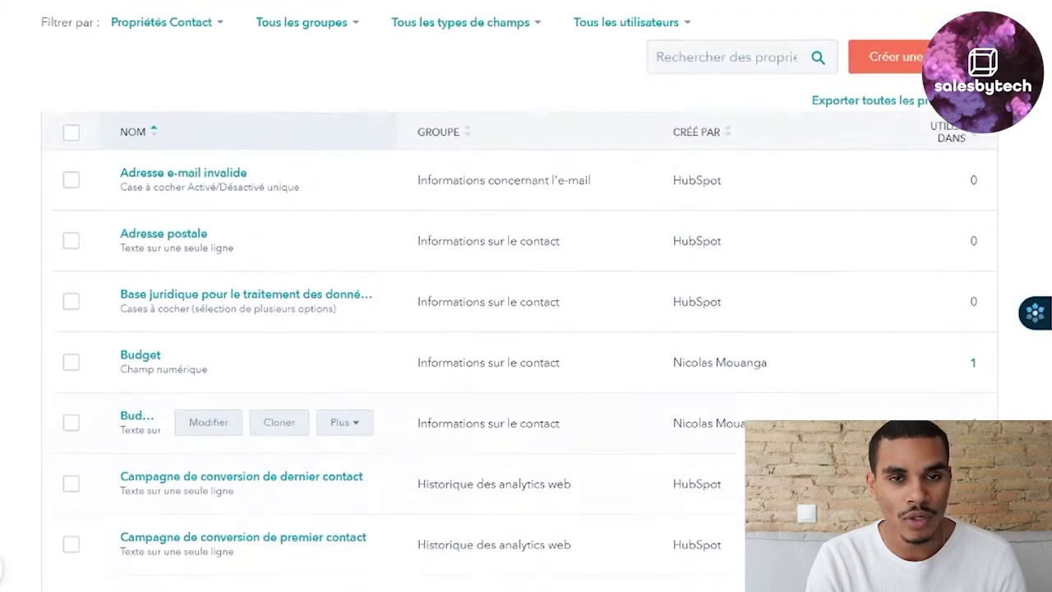
pyautogui.scroll(-5, 498, 395)
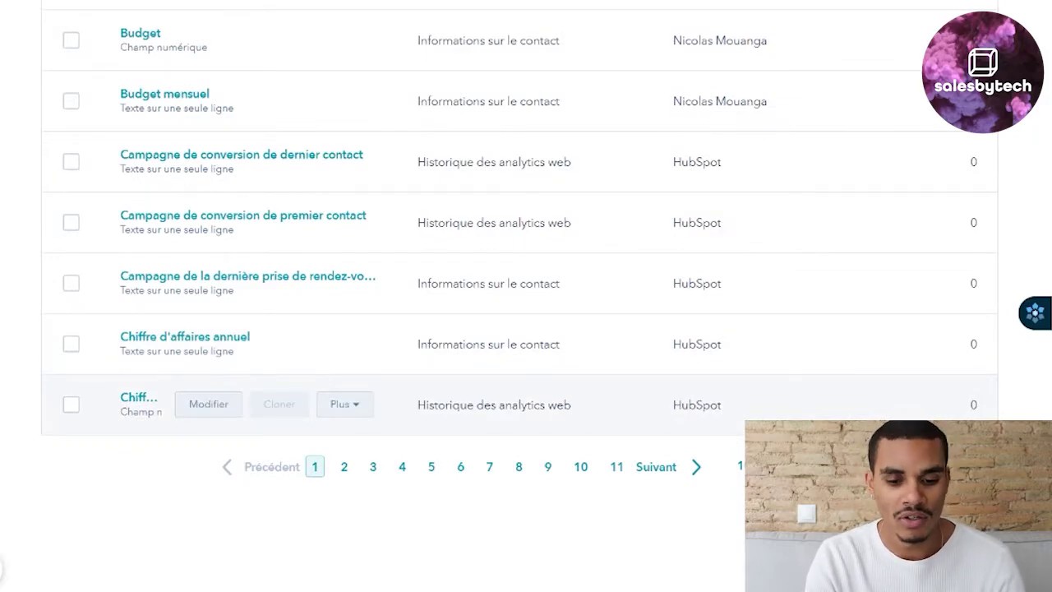
pyautogui.scroll(10, 498, 395)
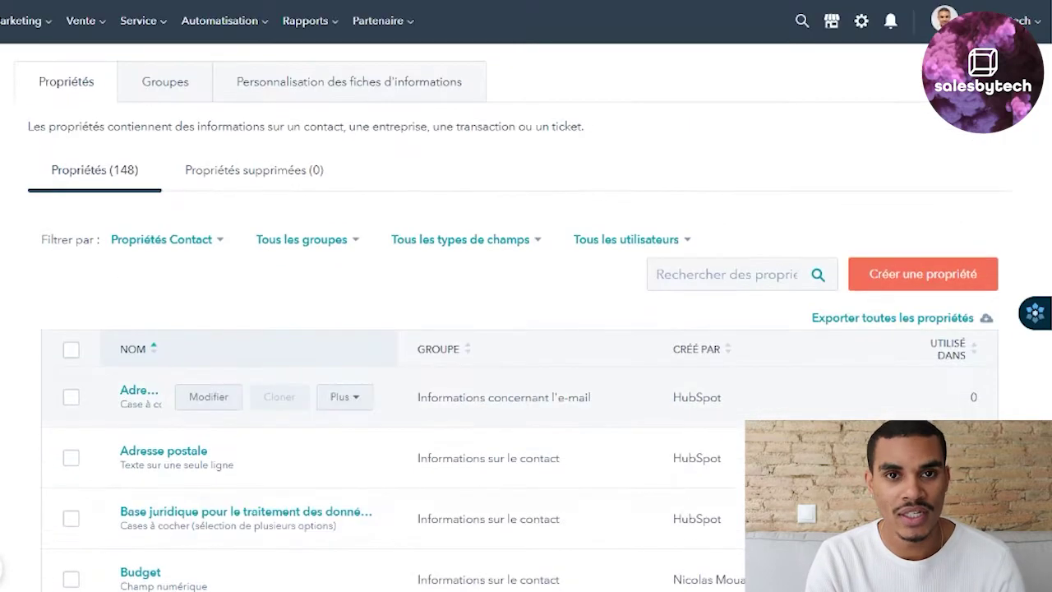
# Start a new property for the Contact object type in the group Informations sur le contact
pyautogui.click(908, 288)
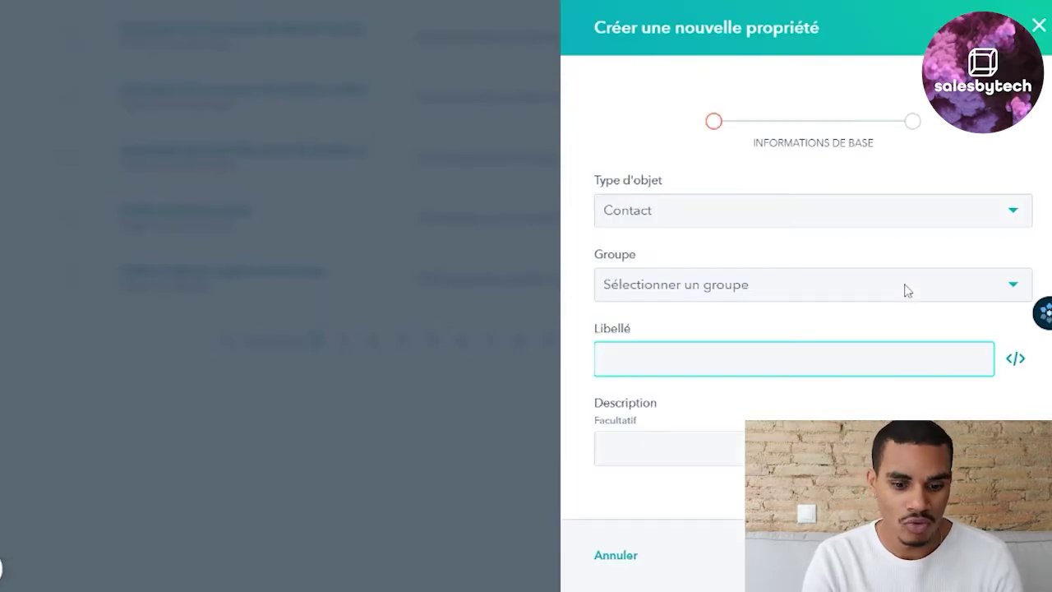
pyautogui.click(782, 225)
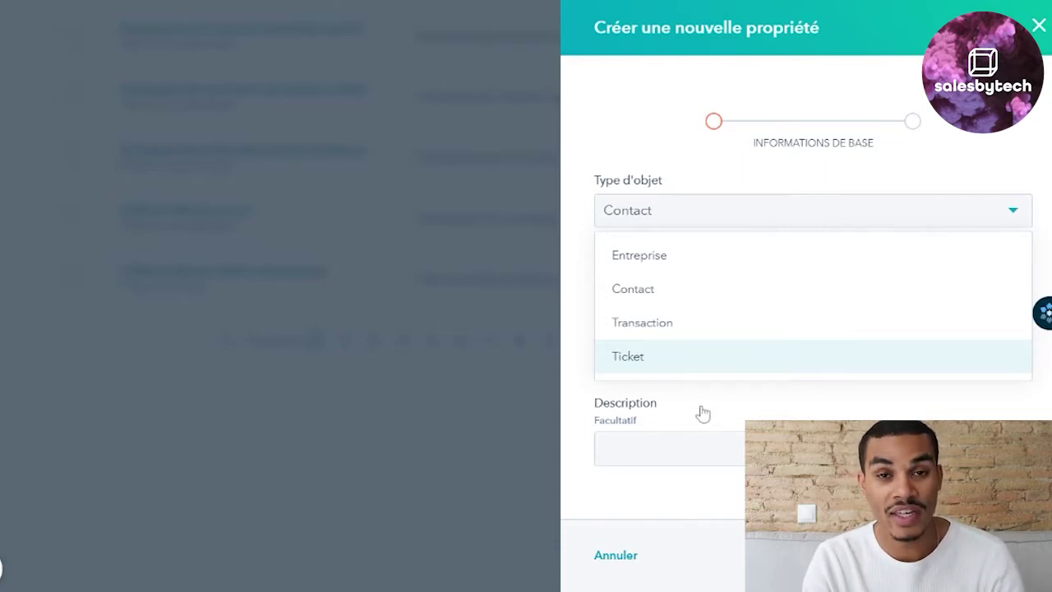
pyautogui.click(673, 299)
pyautogui.click(655, 295)
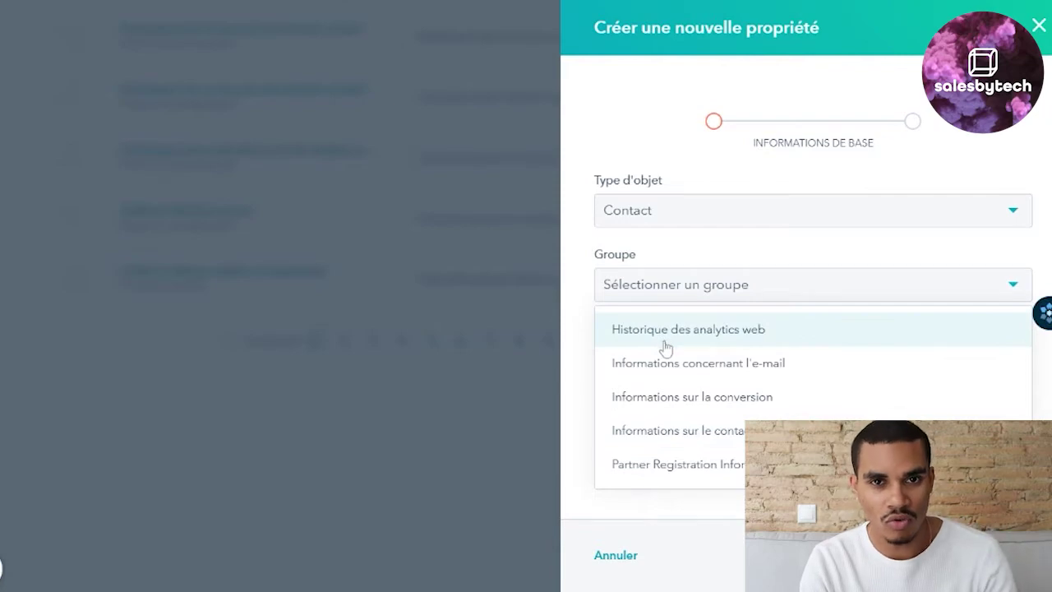
pyautogui.click(664, 429)
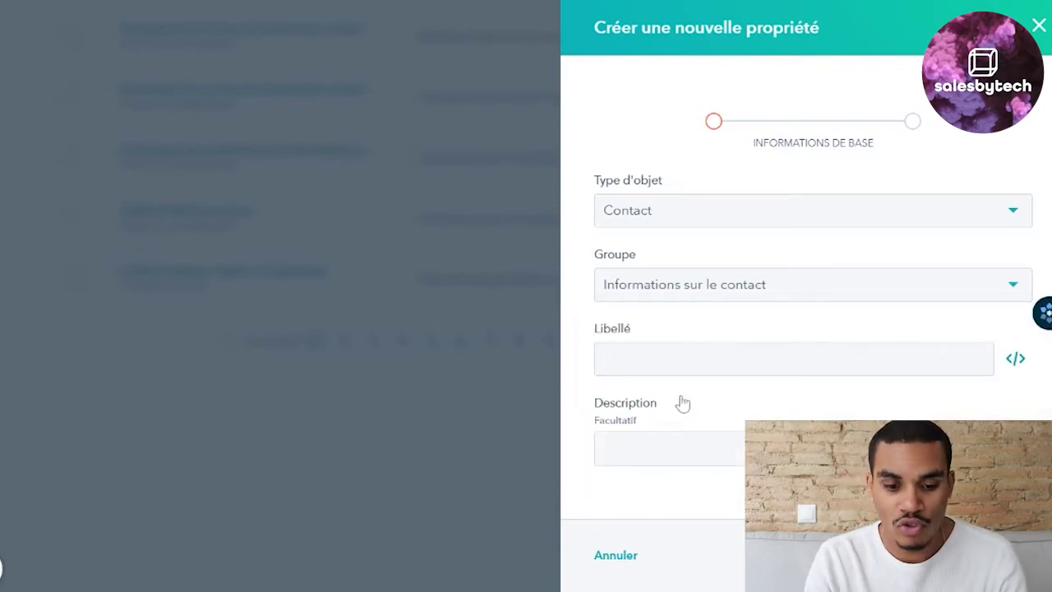
# Label the new property "Sujet d'intérêt", fill in its description and continue to the field type settings
pyautogui.click(691, 362)
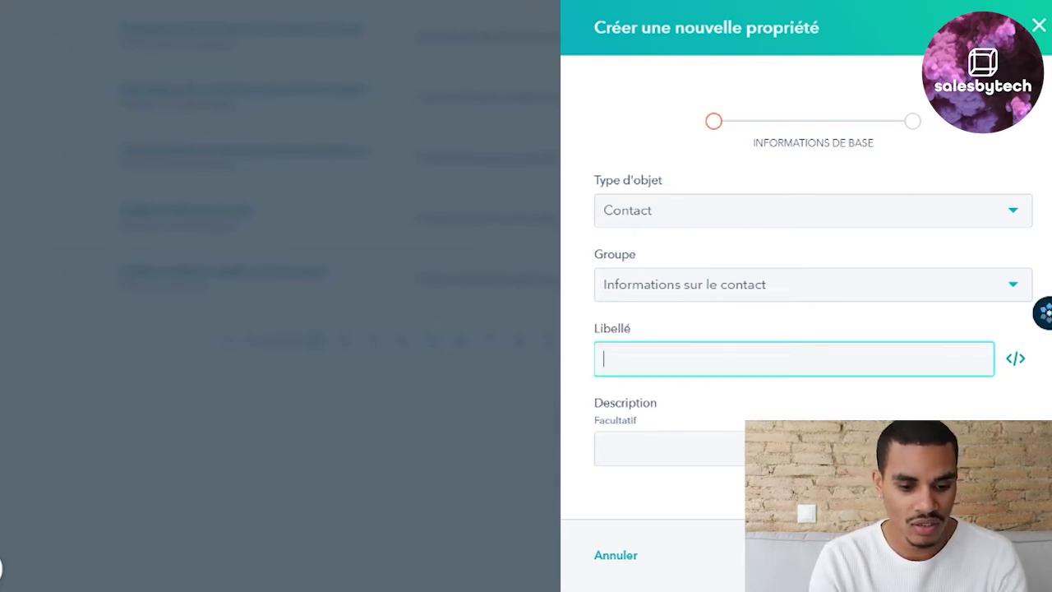
pyautogui.write("Sujet d'int")
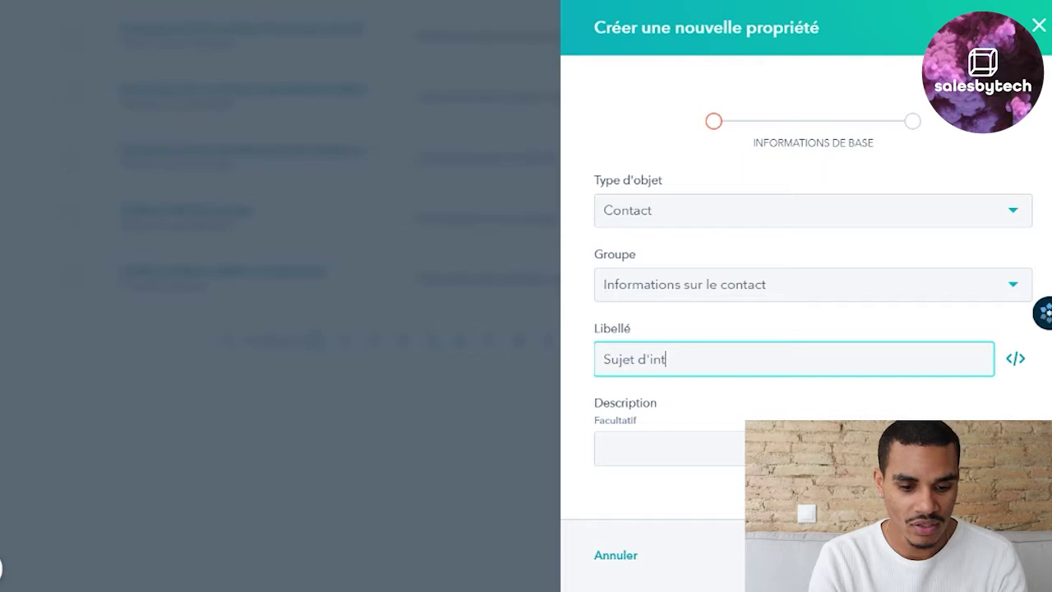
pyautogui.write('érêt')
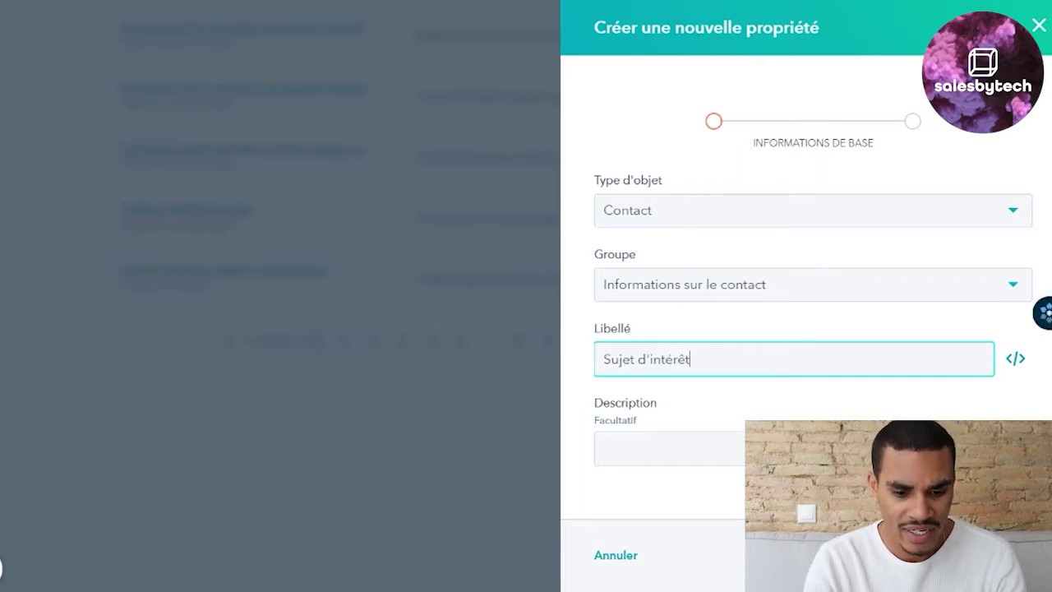
pyautogui.click(657, 448)
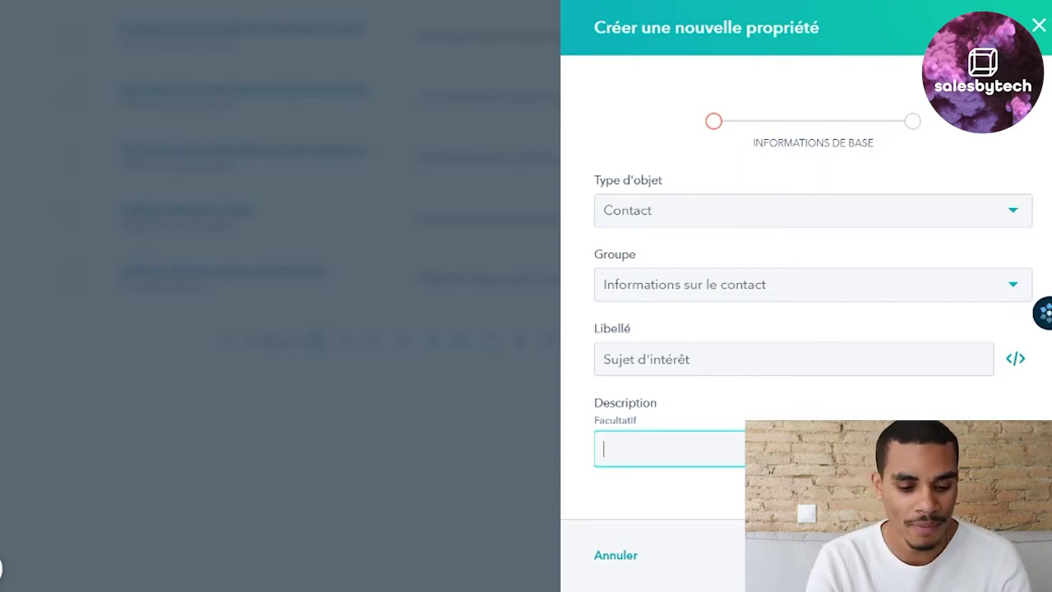
pyautogui.hotkey('ctrl', 'v')
pyautogui.click(990, 555)
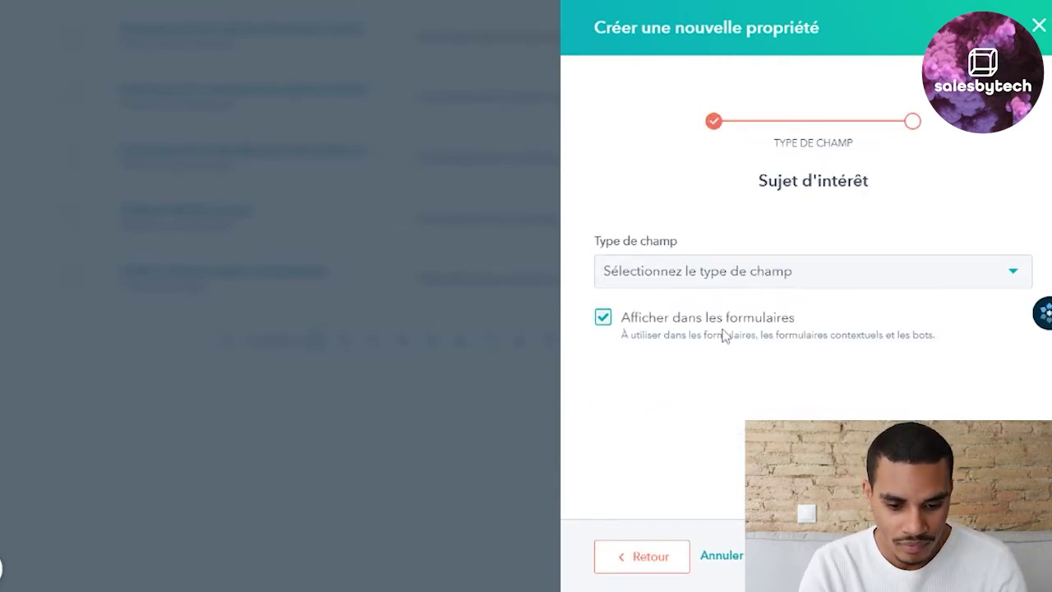
# Set the field type to Plusieurs cases à cocher with the options Réputation, Acquisition and Rétention, and create the property
pyautogui.click(845, 272)
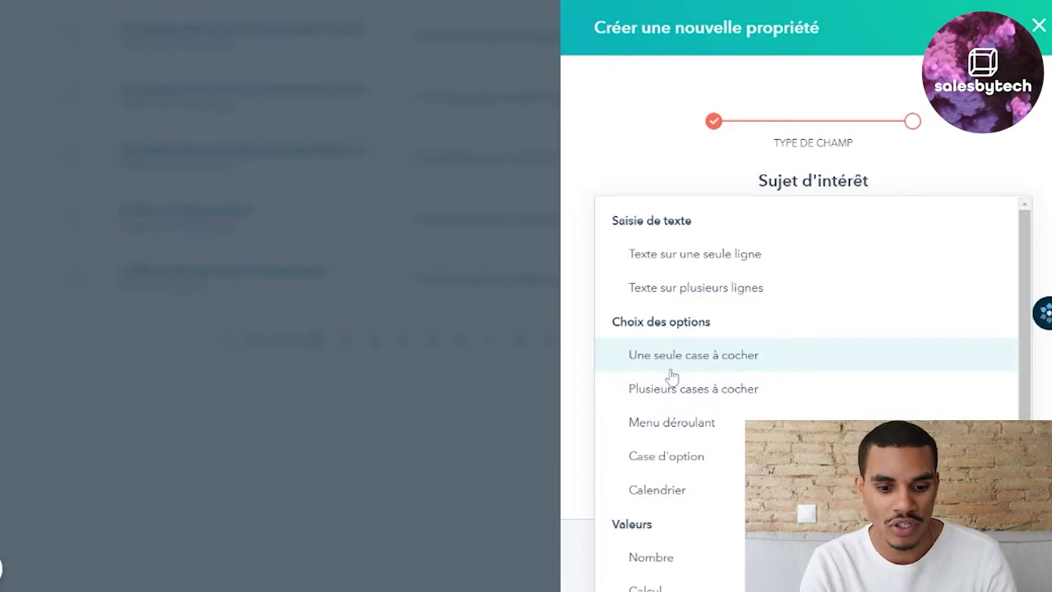
pyautogui.click(697, 393)
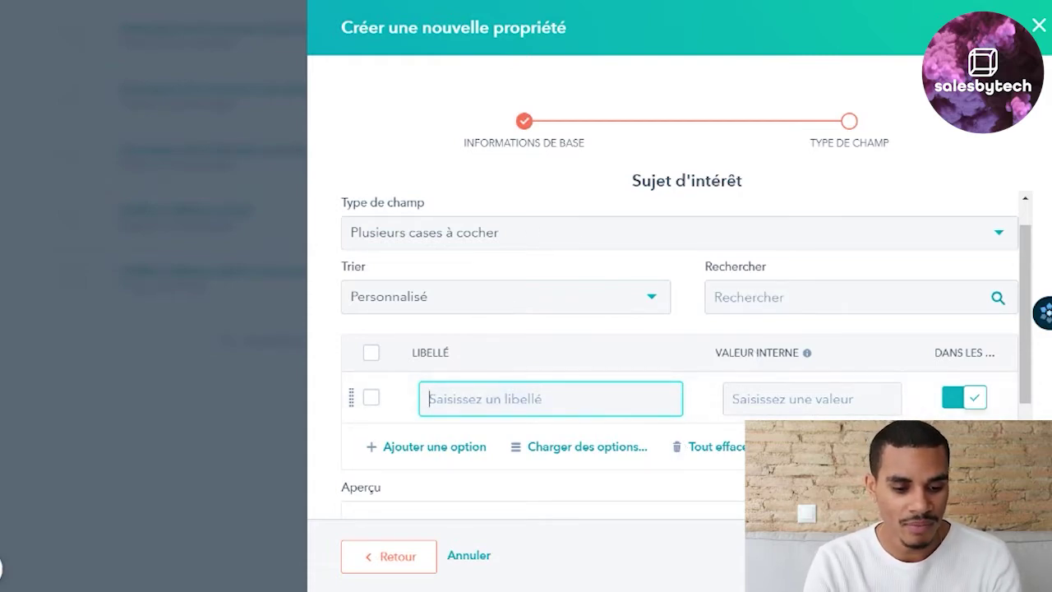
pyautogui.write('Réputation')
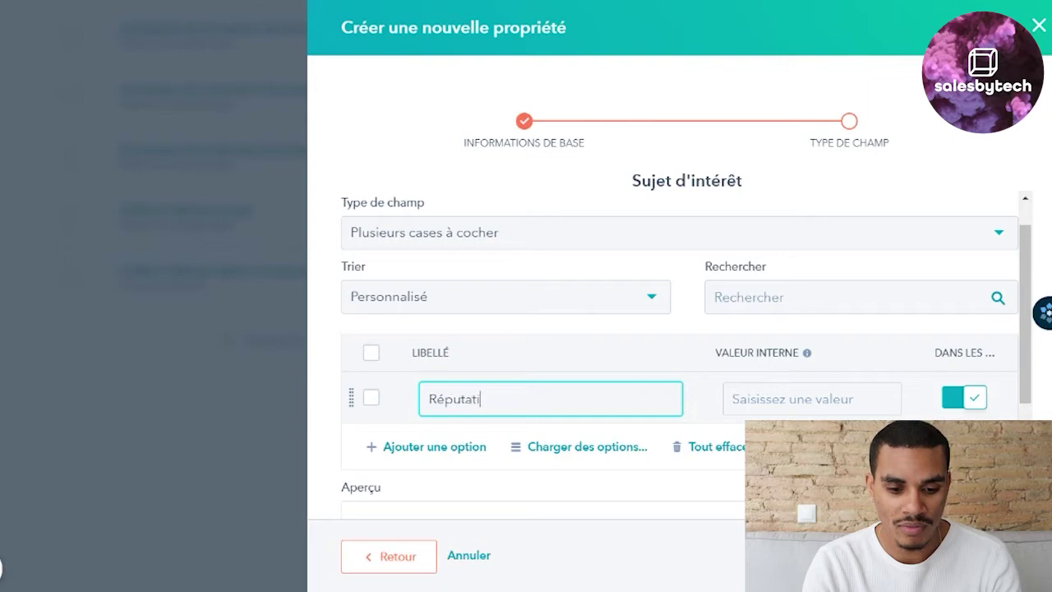
pyautogui.click(460, 444)
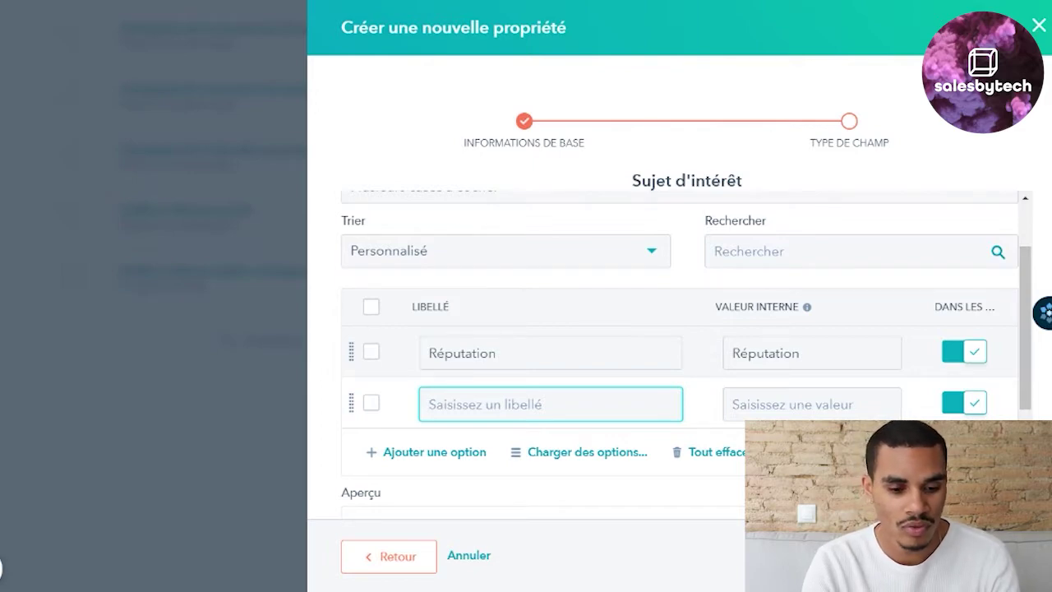
pyautogui.write('Acquisit')
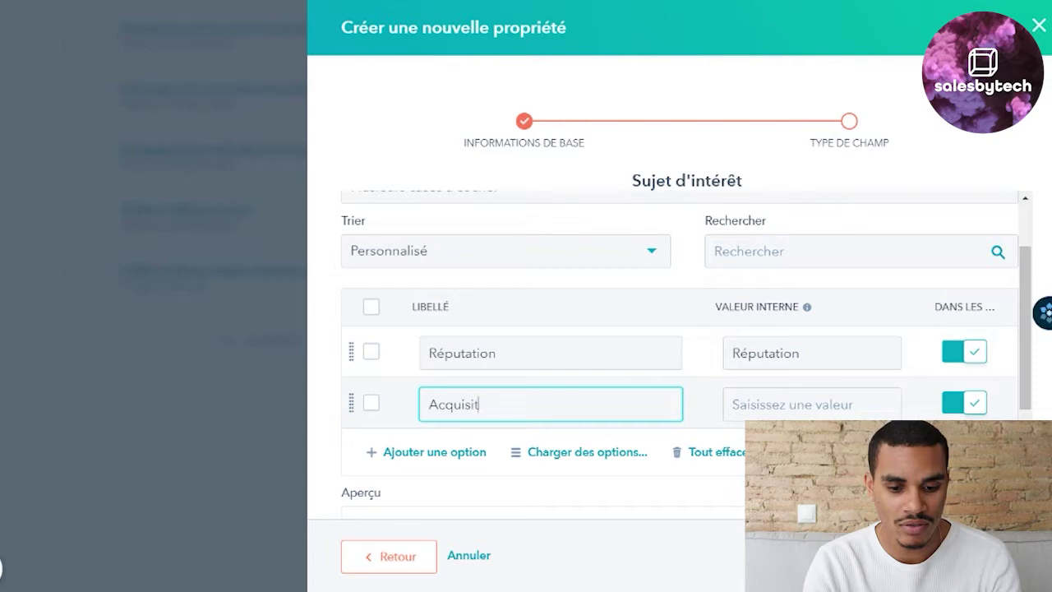
pyautogui.write('ion')
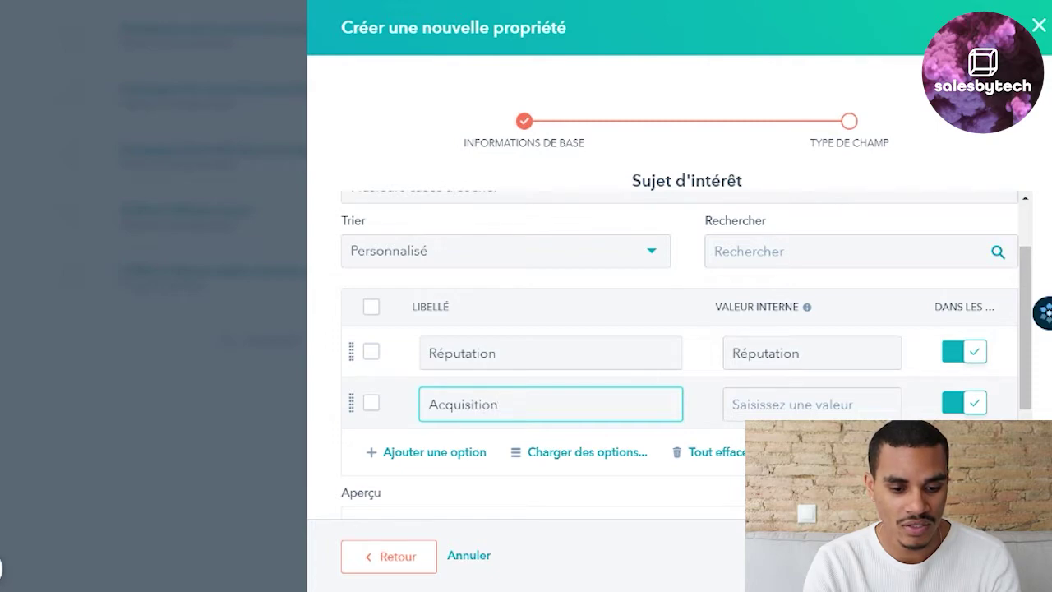
pyautogui.click(436, 451)
pyautogui.write('Rétention')
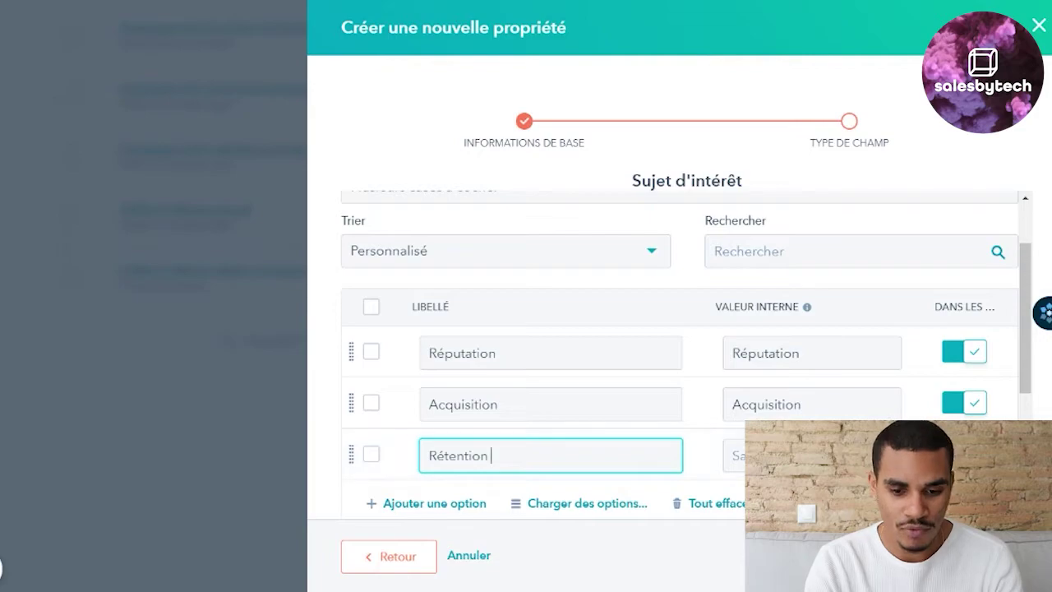
pyautogui.press('Tab')
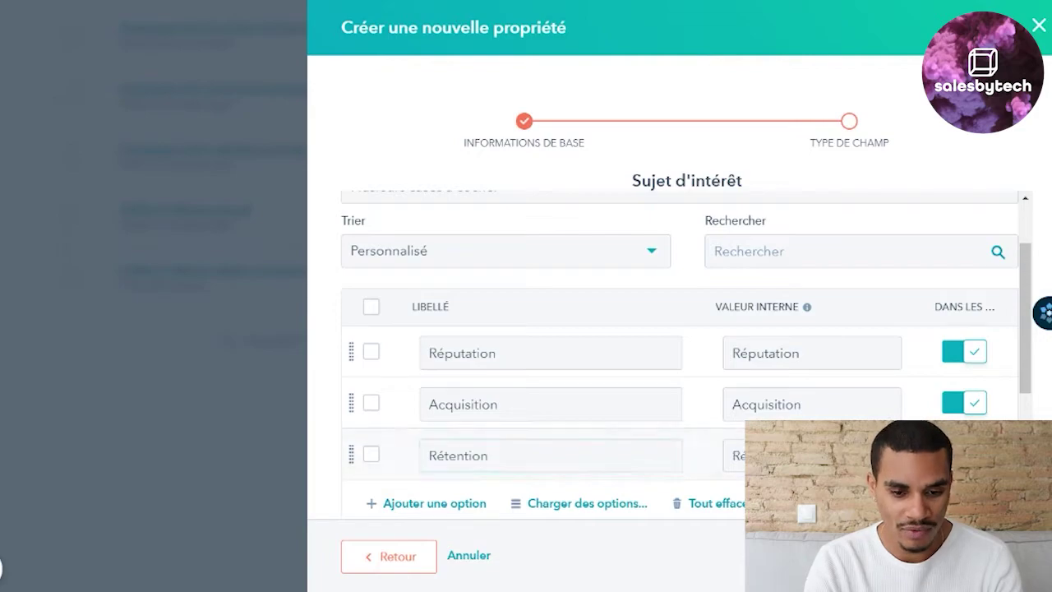
pyautogui.click(970, 556)
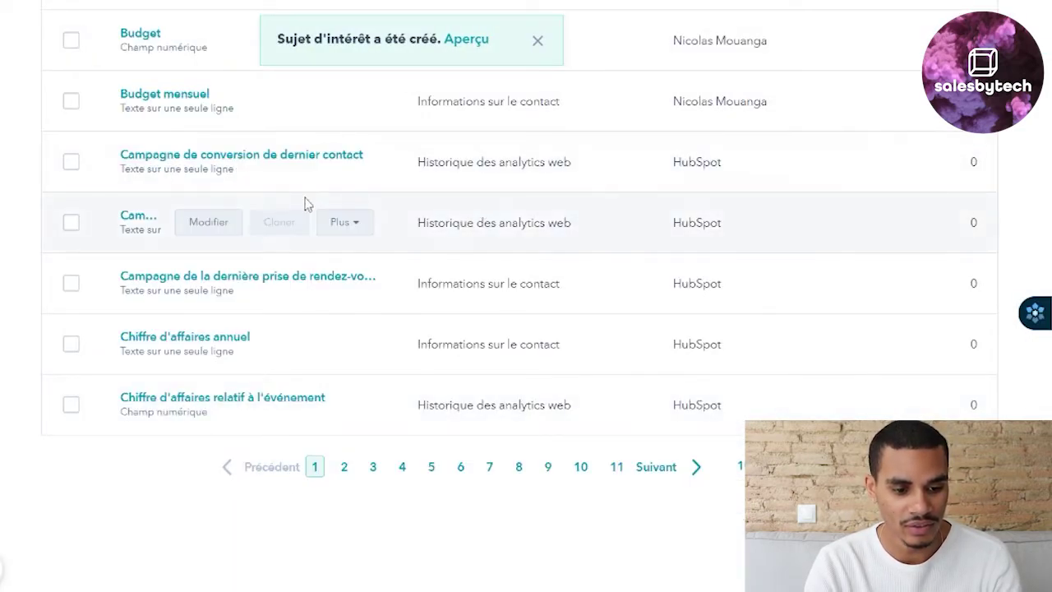
# Return to the contacts list and open the record of the first contact
pyautogui.scroll(5, 305, 203)
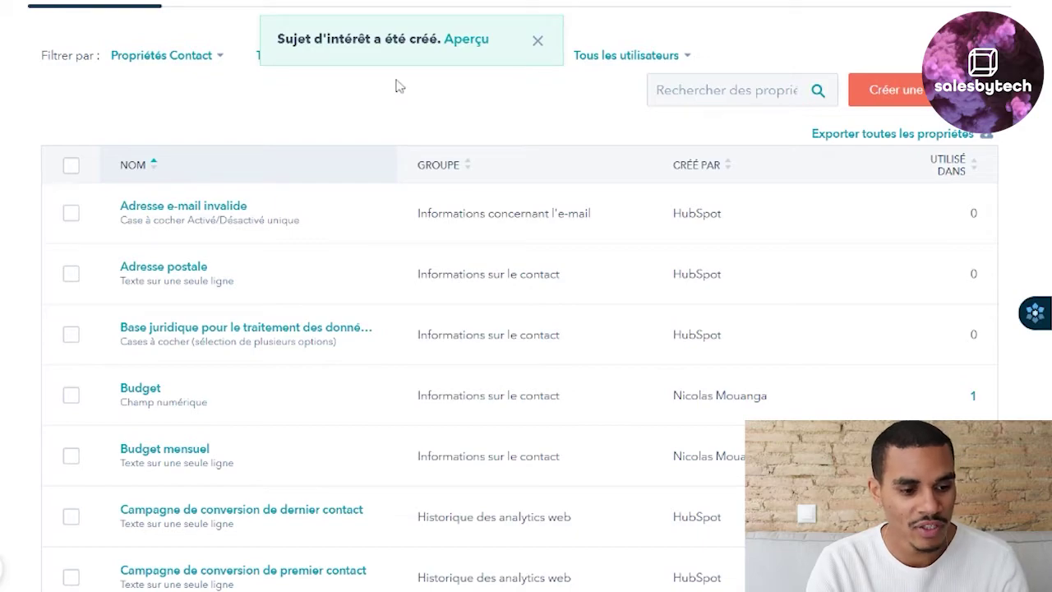
pyautogui.scroll(3, 395, 84)
pyautogui.click(120, 74)
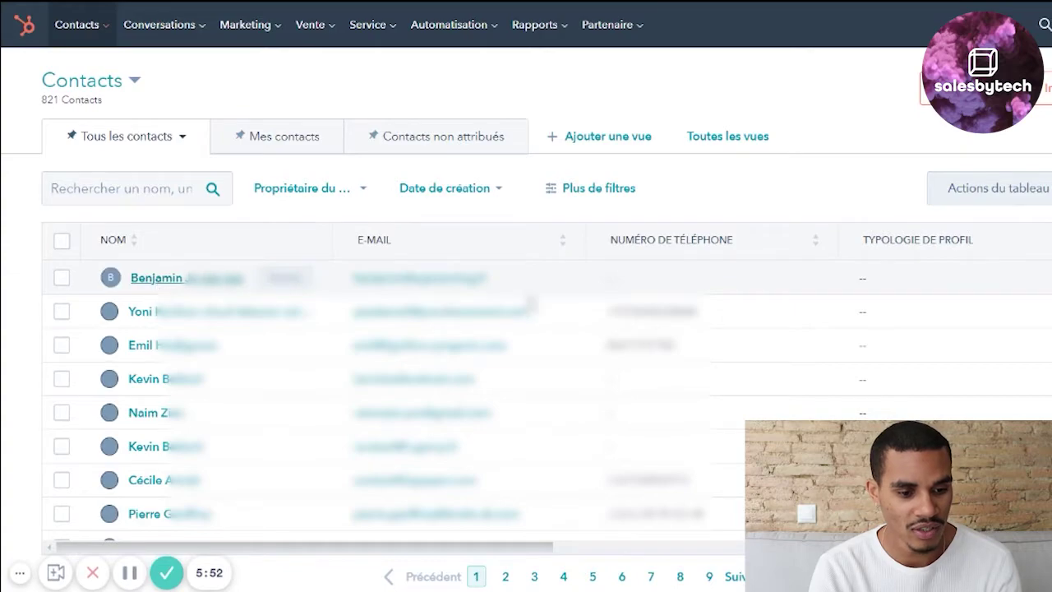
pyautogui.click(395, 246)
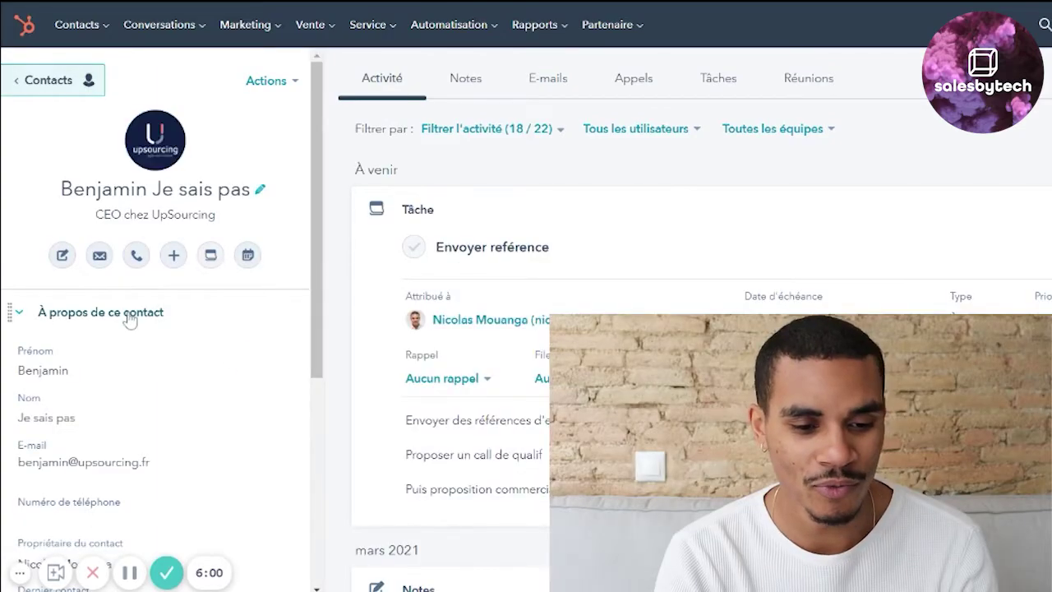
# Clear the contact's last name
pyautogui.click(83, 415)
pyautogui.press('BackSpace')
pyautogui.hotkey('ctrl', 'a')
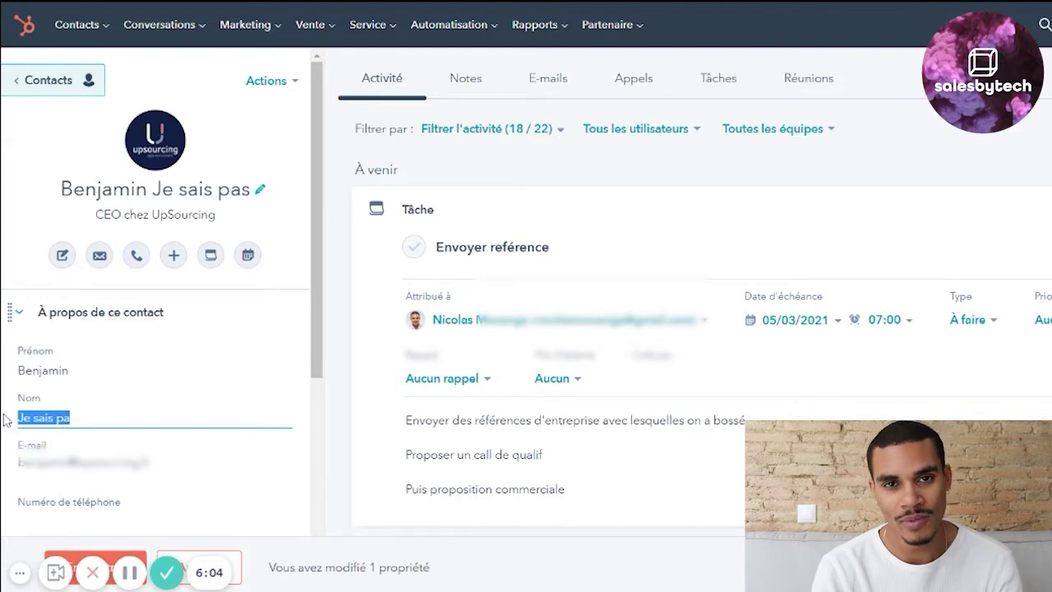
pyautogui.press('BackSpace')
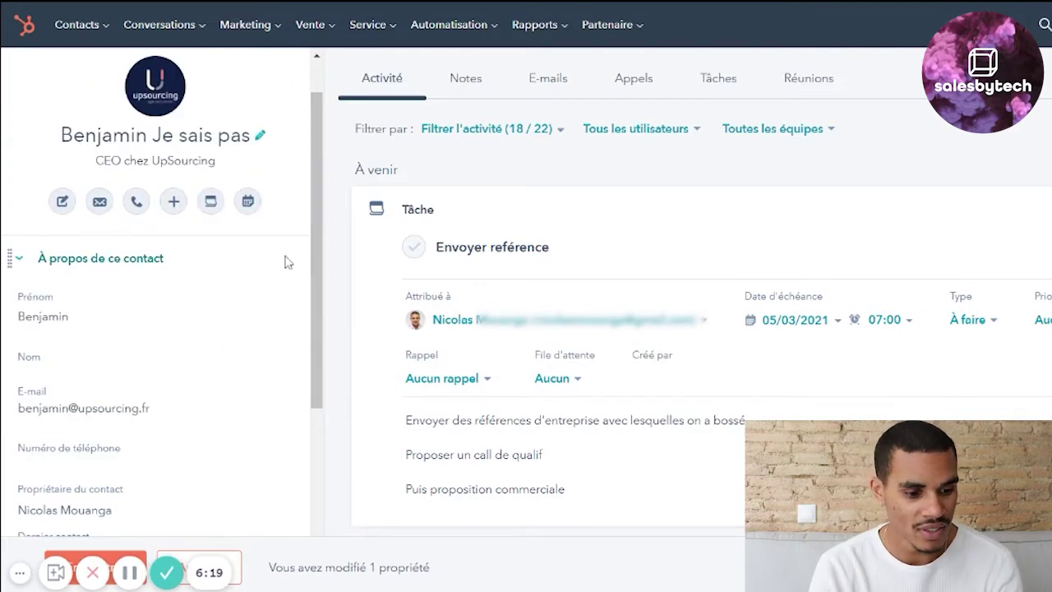
# Display all properties of this contact and search them for "sujet"
pyautogui.scroll(-5, 262, 342)
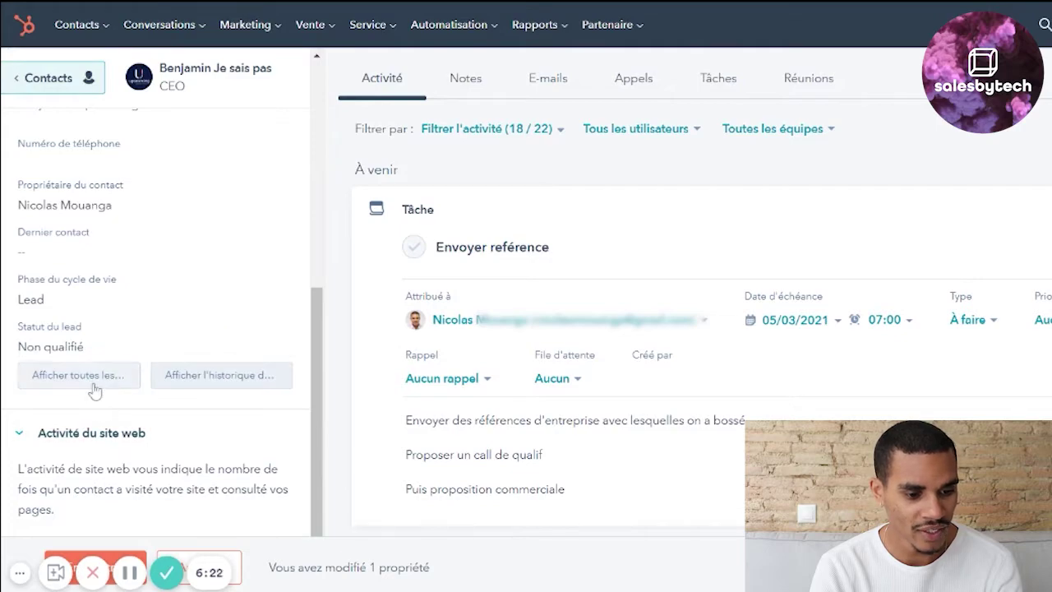
pyautogui.click(102, 376)
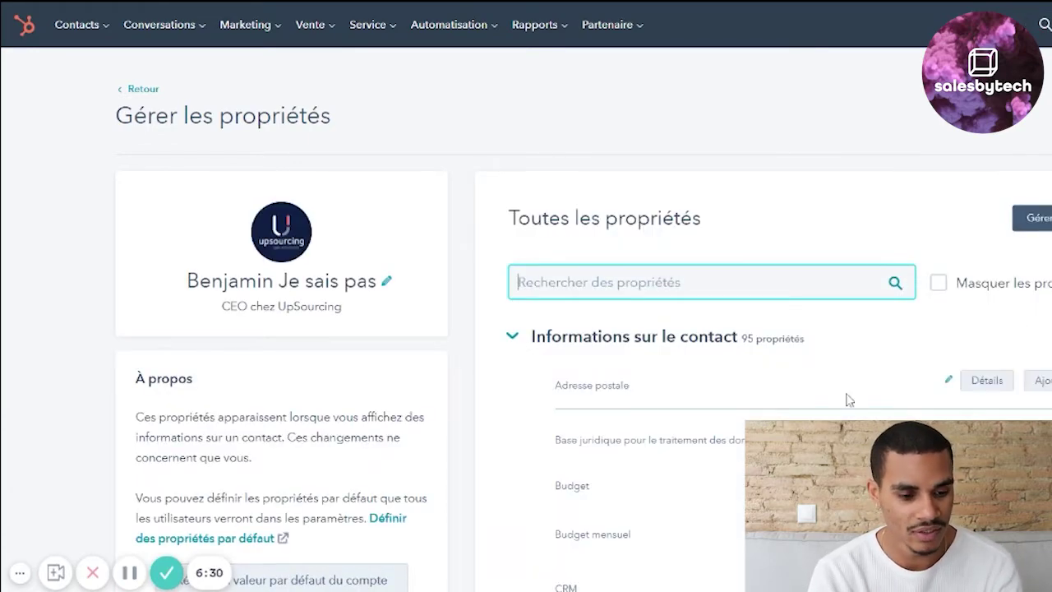
pyautogui.write('sujet')
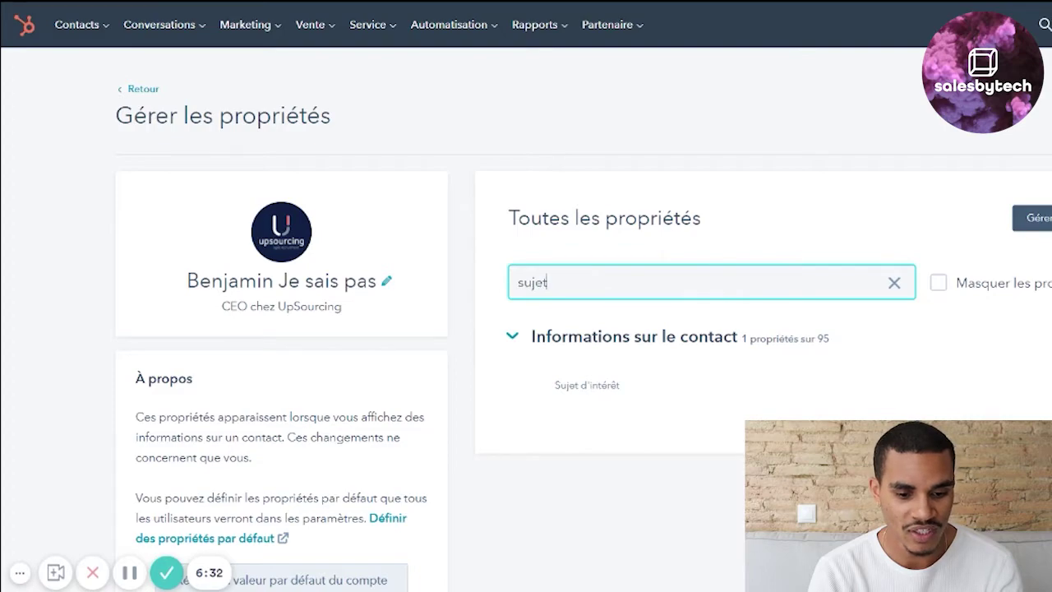
# Select Rétention and Réputation as the contact's values for Sujet d'intérêt
pyautogui.click(629, 396)
pyautogui.click(586, 402)
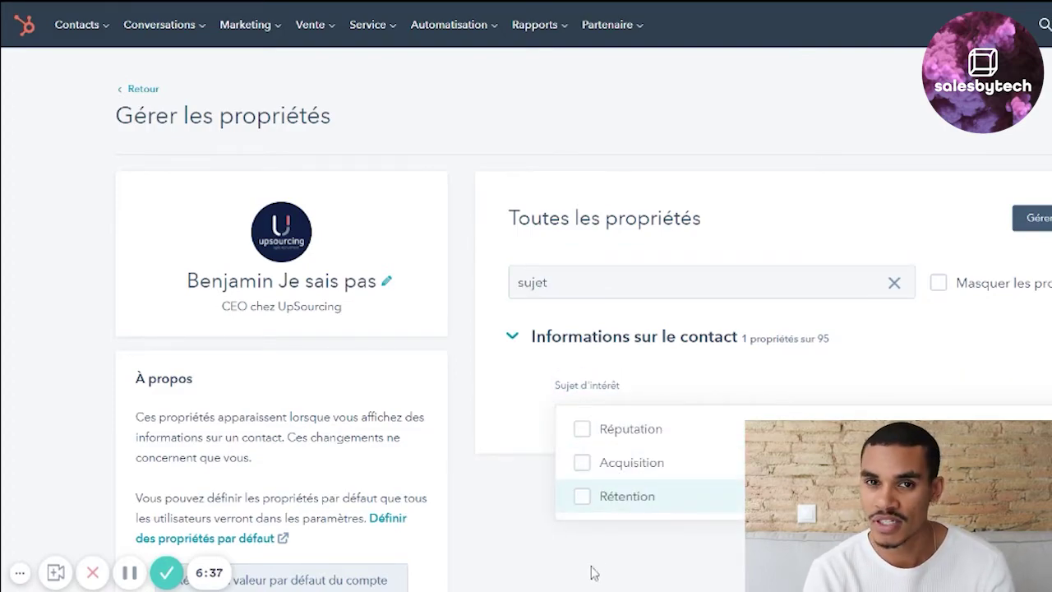
pyautogui.click(609, 498)
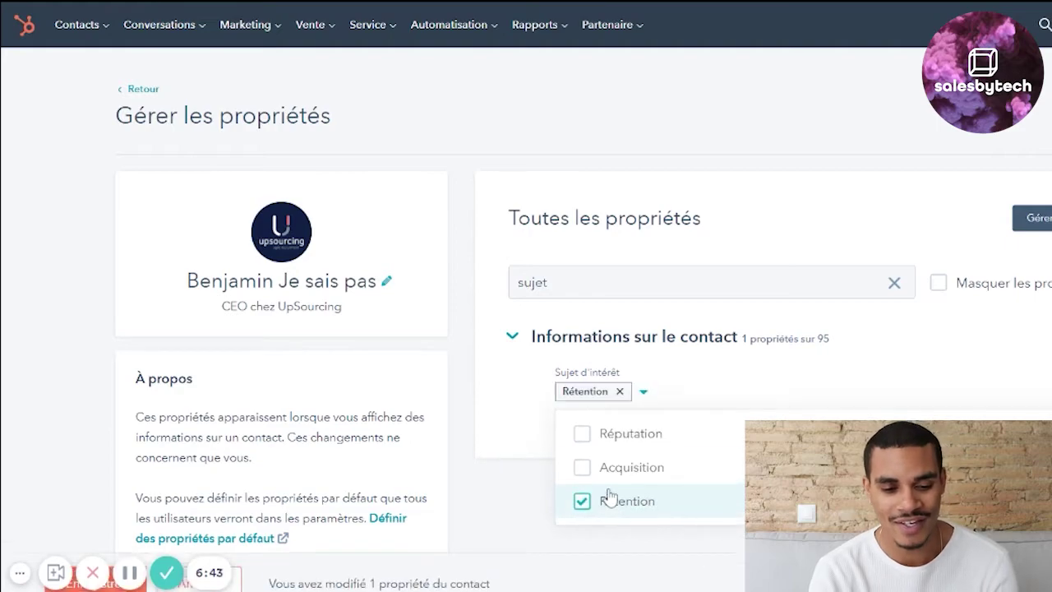
pyautogui.click(624, 450)
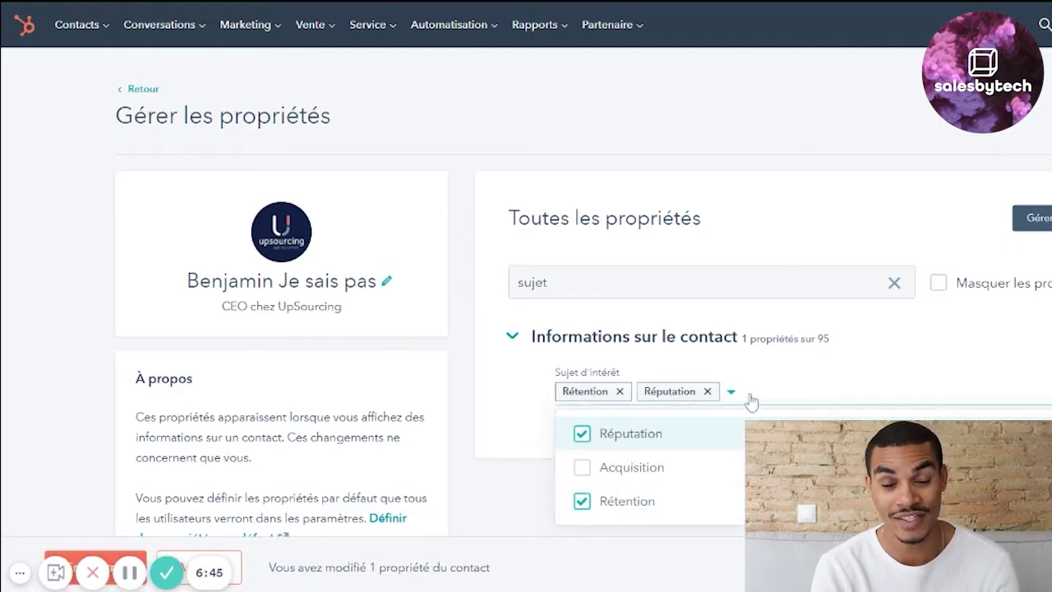
# Save the selected Sujet d'intérêt values and return to the contact's record
pyautogui.click(902, 396)
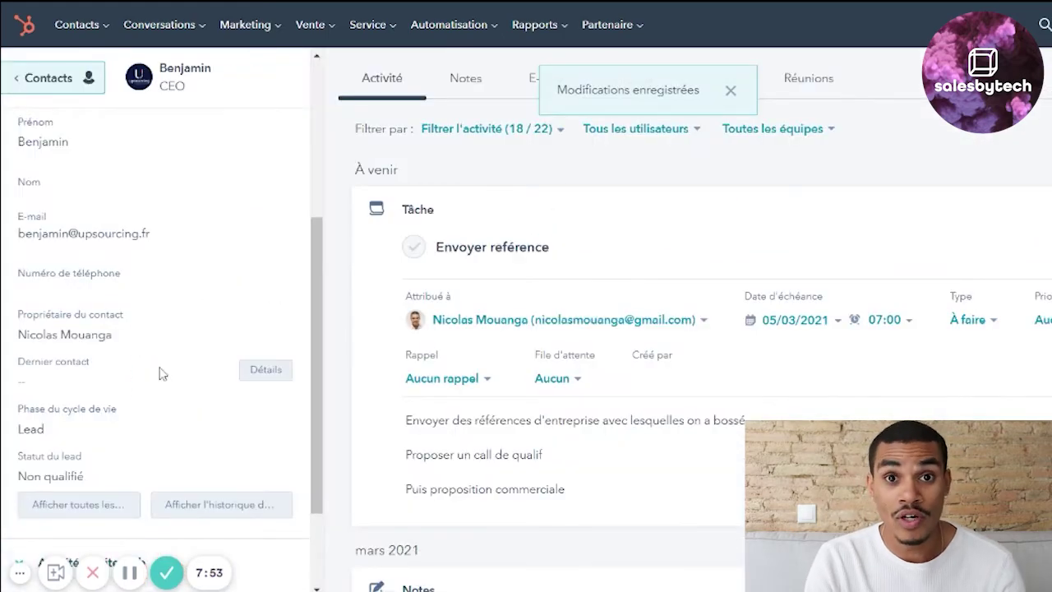
pyautogui.scroll(5, 123, 247)
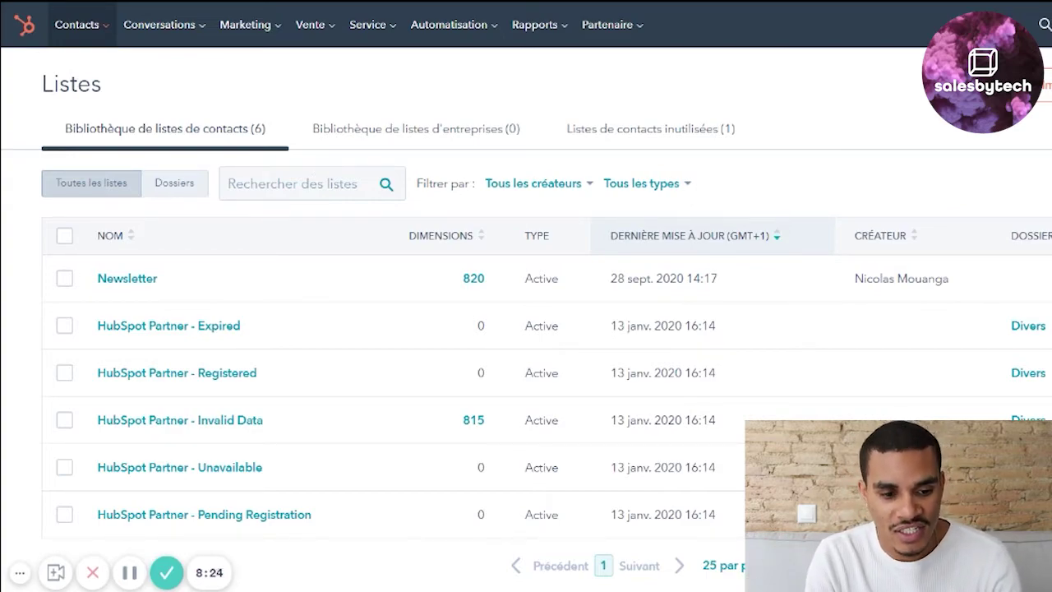
# Create a contact-based dynamic list named Atelier - Rétention
pyautogui.click(1042, 84)
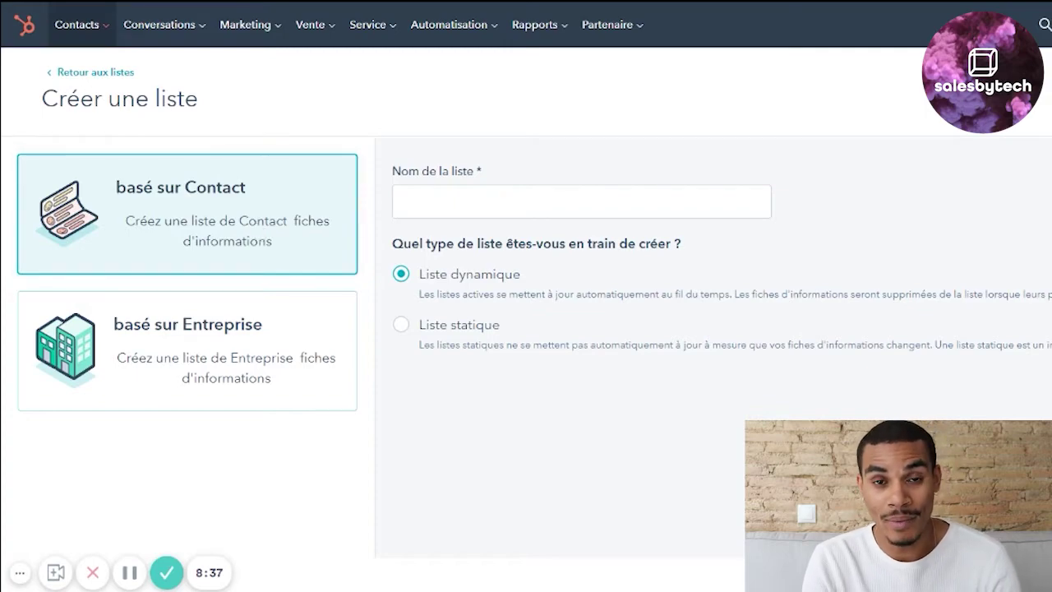
pyautogui.write('Atelier - Rétention')
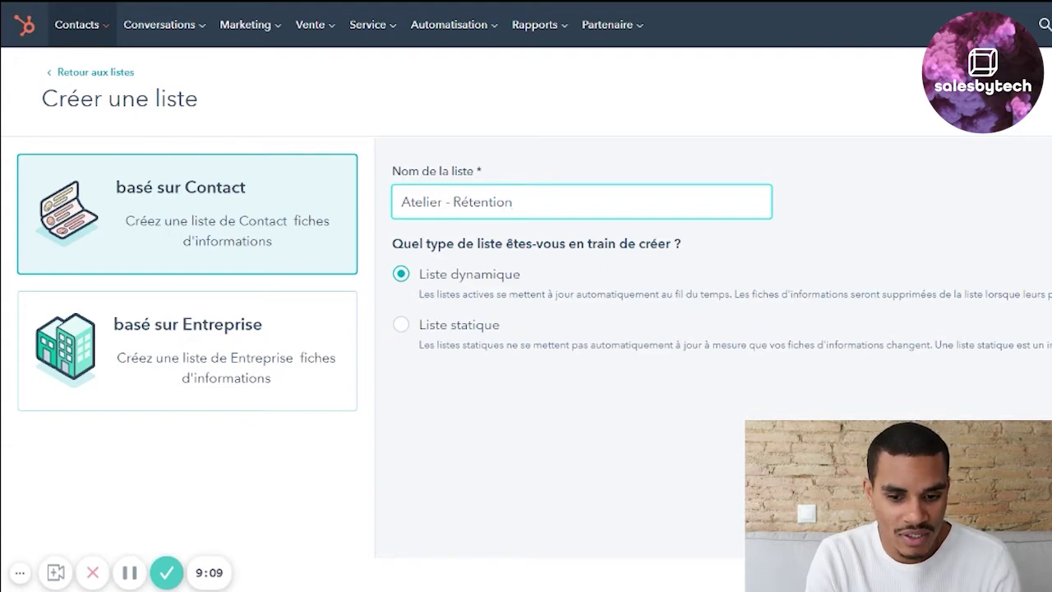
pyautogui.press('Return')
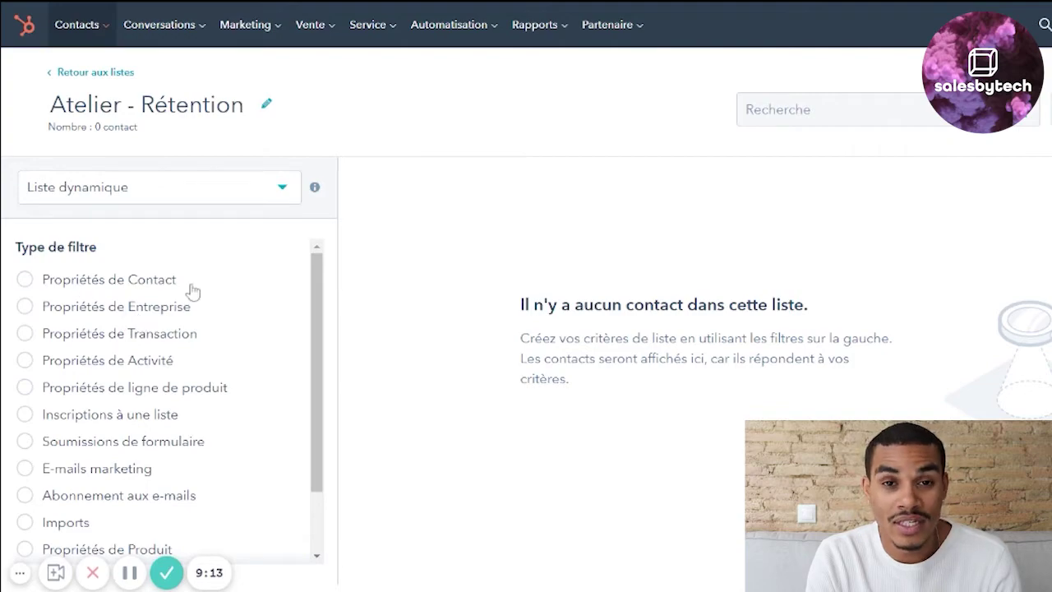
# Filter the list to contacts whose Sujet d'intérêt property has the value Rétention, and save the list
pyautogui.click(75, 281)
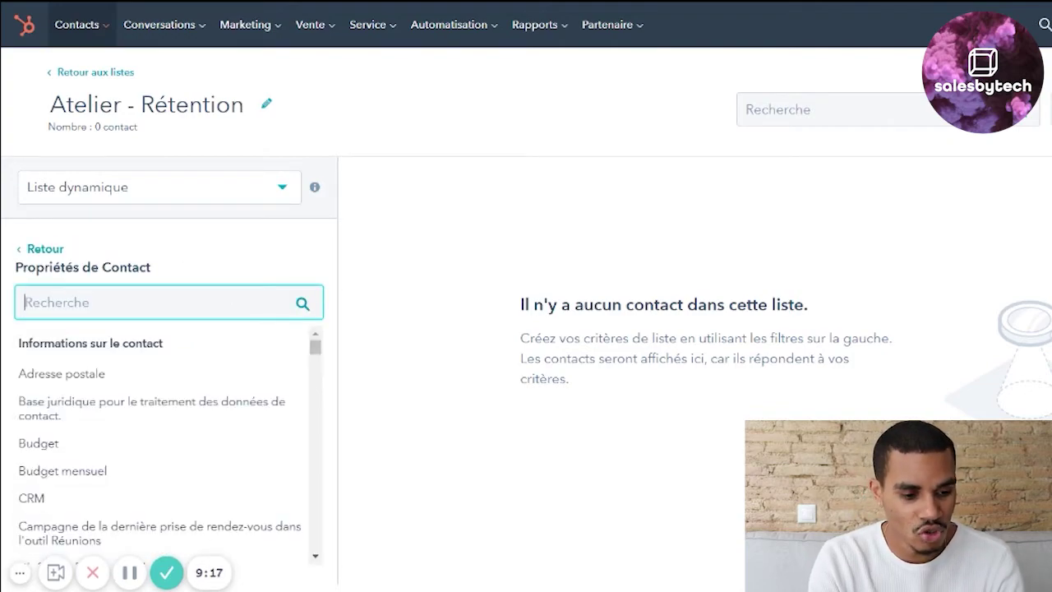
pyautogui.write('sujet')
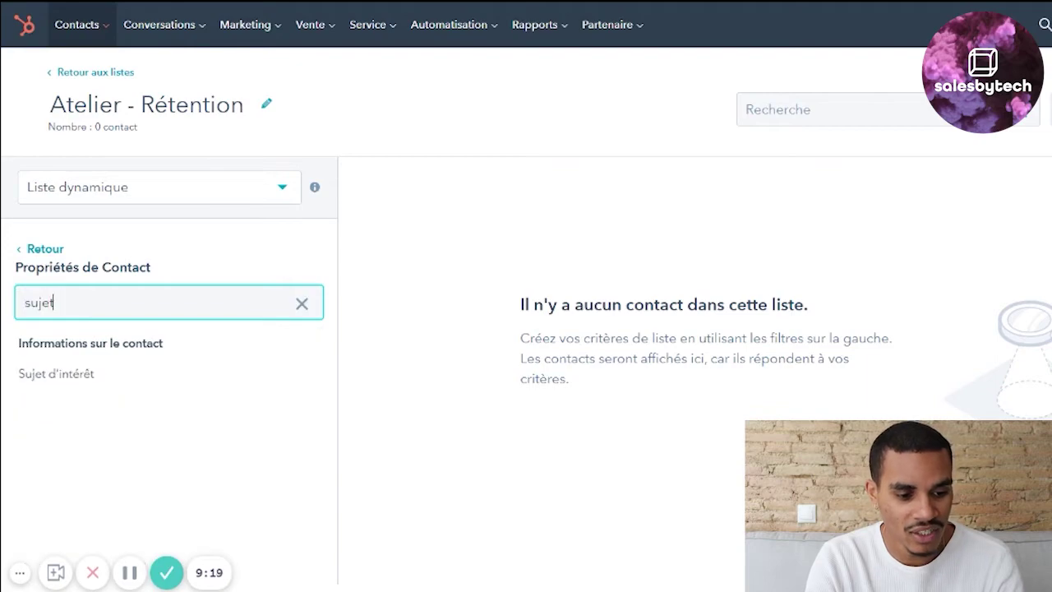
pyautogui.click(103, 381)
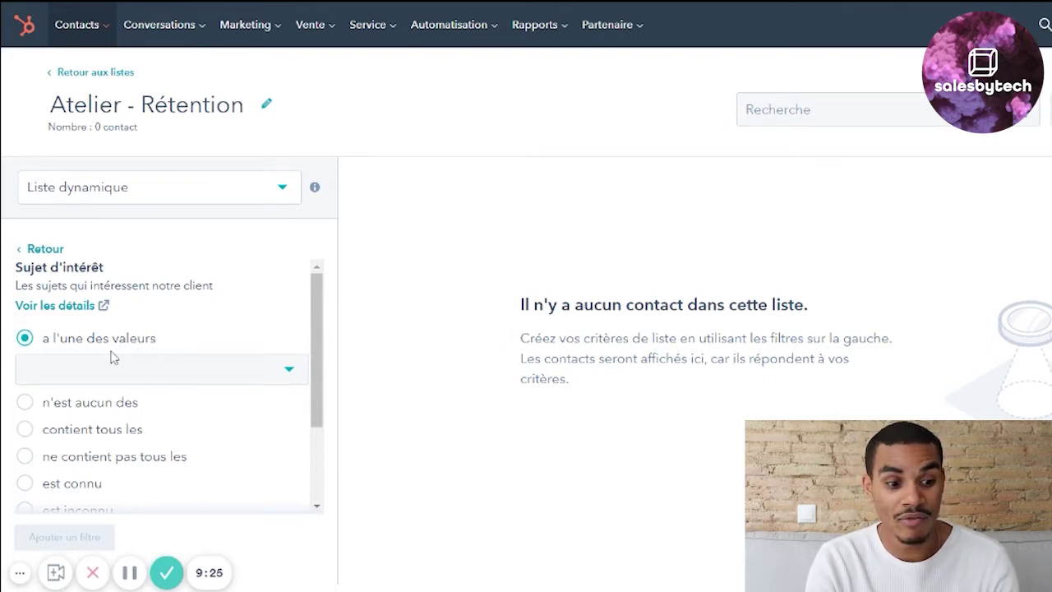
pyautogui.click(141, 374)
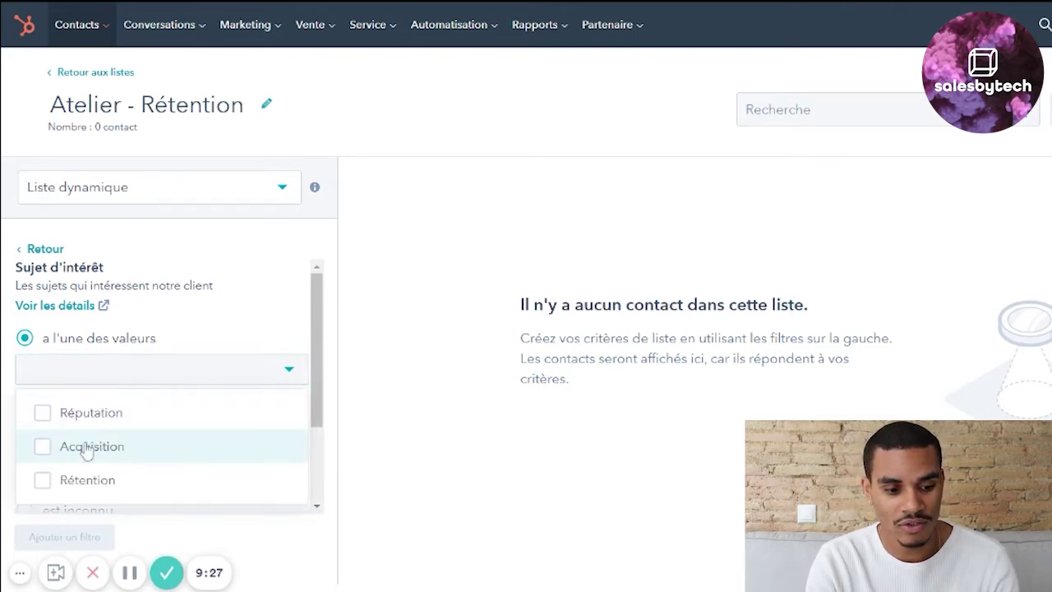
pyautogui.click(79, 476)
pyautogui.click(80, 539)
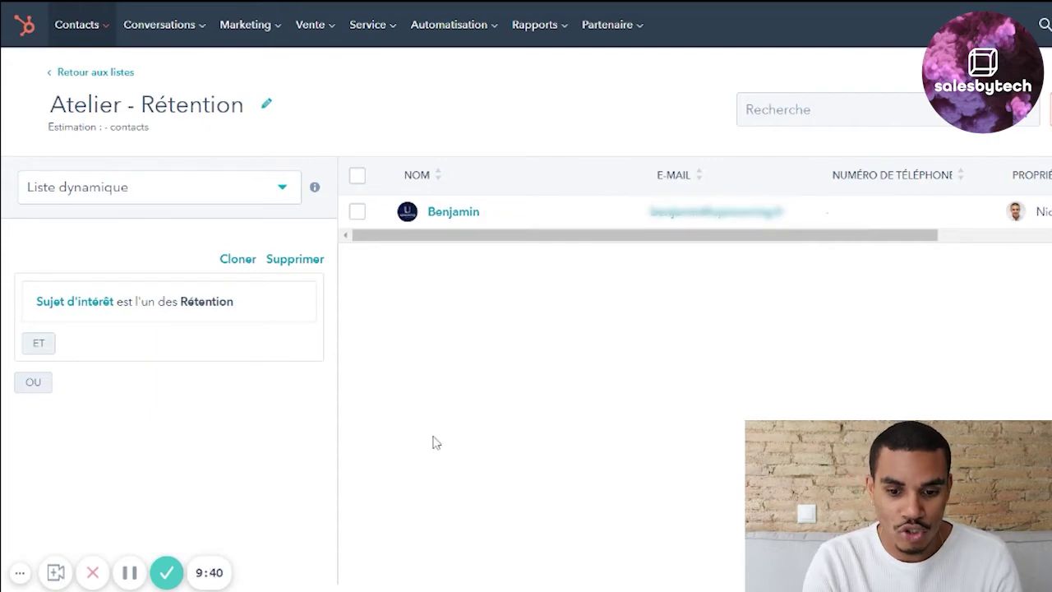
pyautogui.click(1031, 110)
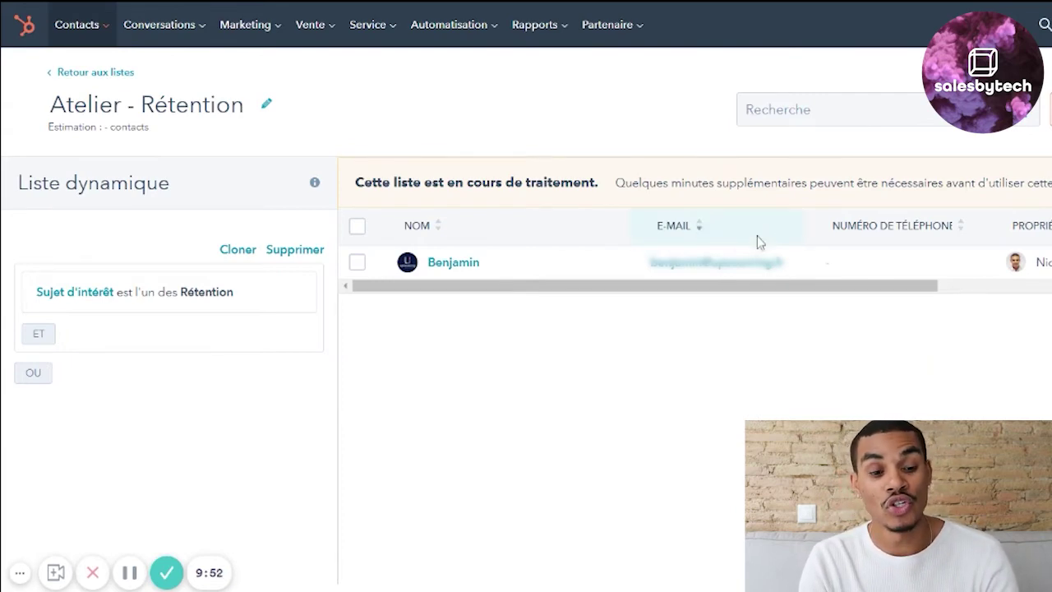
# Go to the marketing e-mails and open the draft "Les ateliers sont de retour !" for editing
pyautogui.click(247, 35)
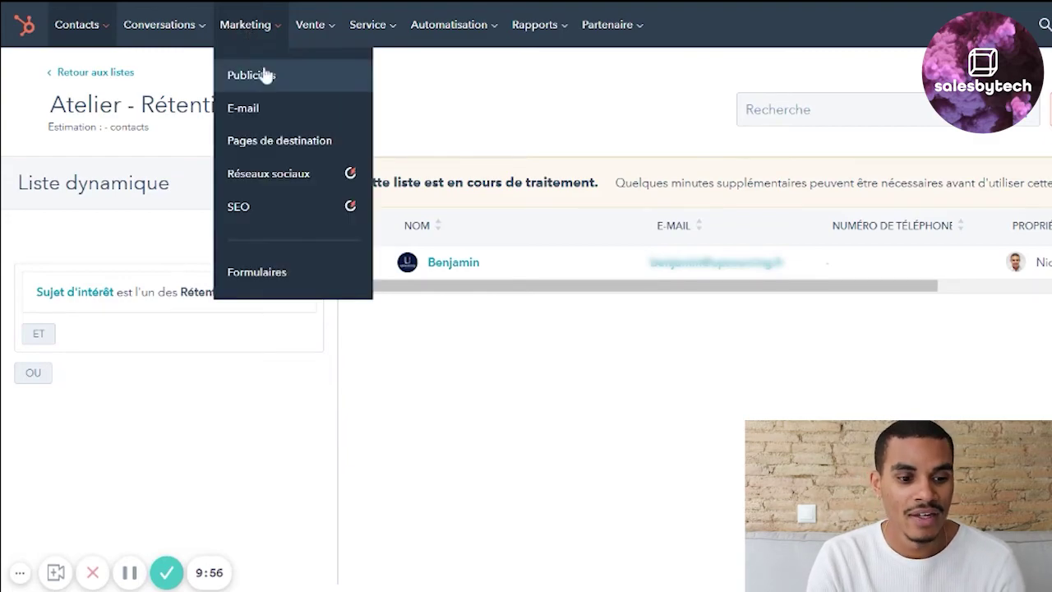
pyautogui.click(251, 118)
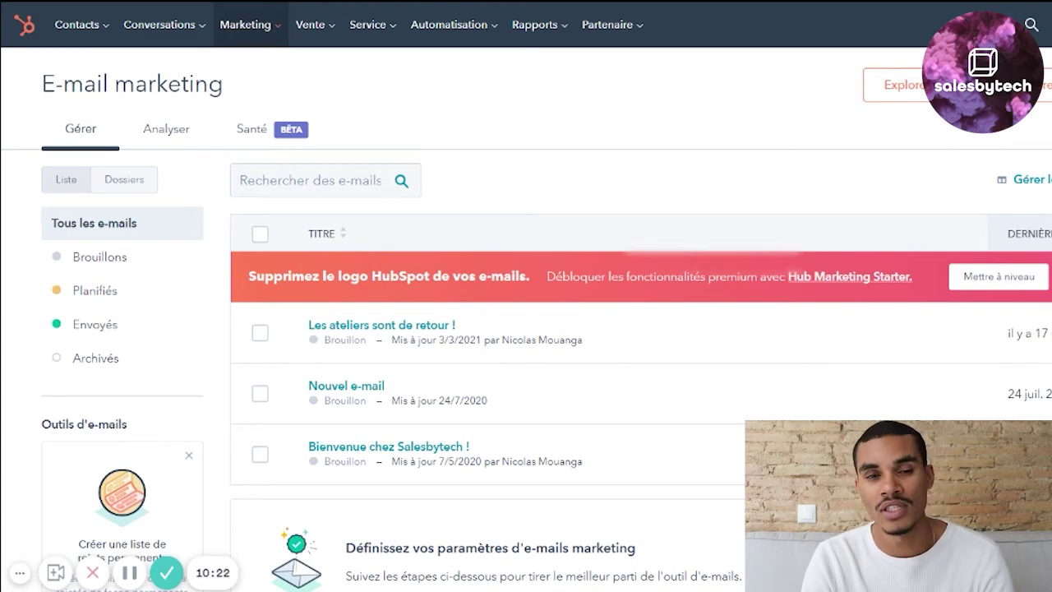
pyautogui.scroll(-1, 617, 353)
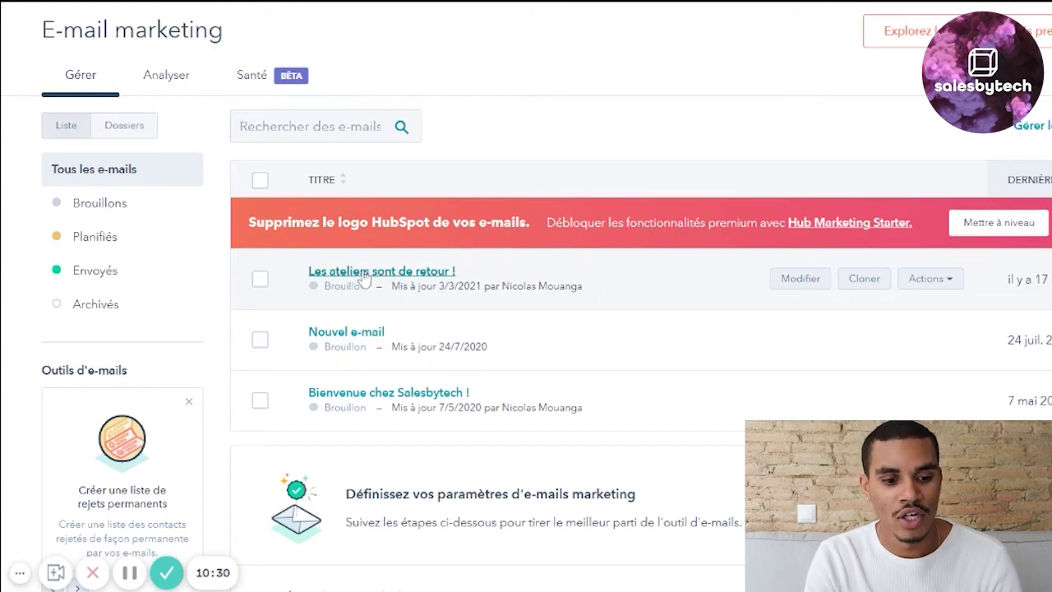
pyautogui.click(366, 273)
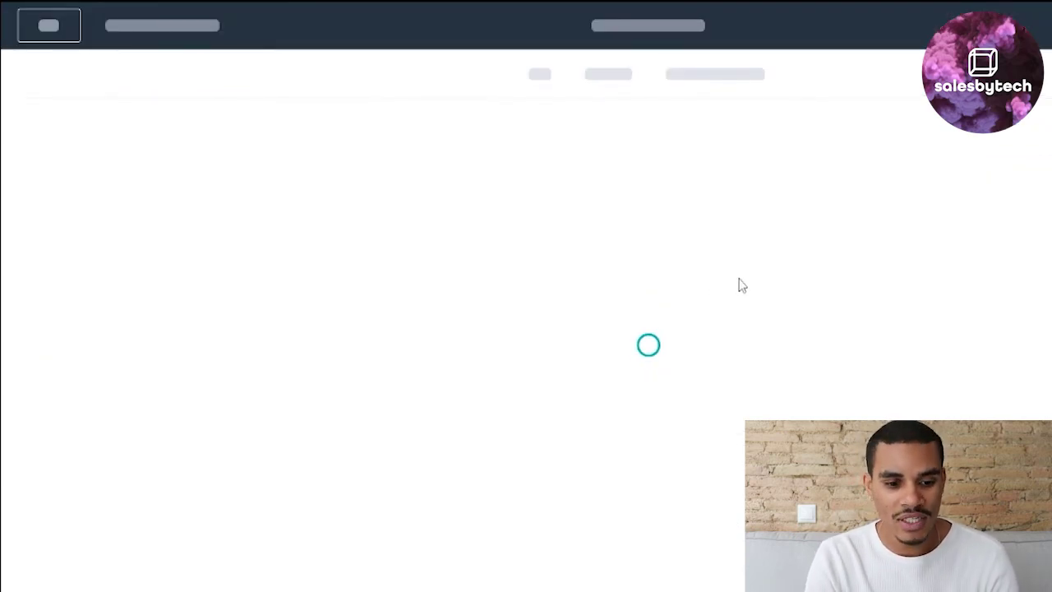
# Choose the Atelier - Rétention list as the recipients in the e-mail's sending options
pyautogui.click(721, 90)
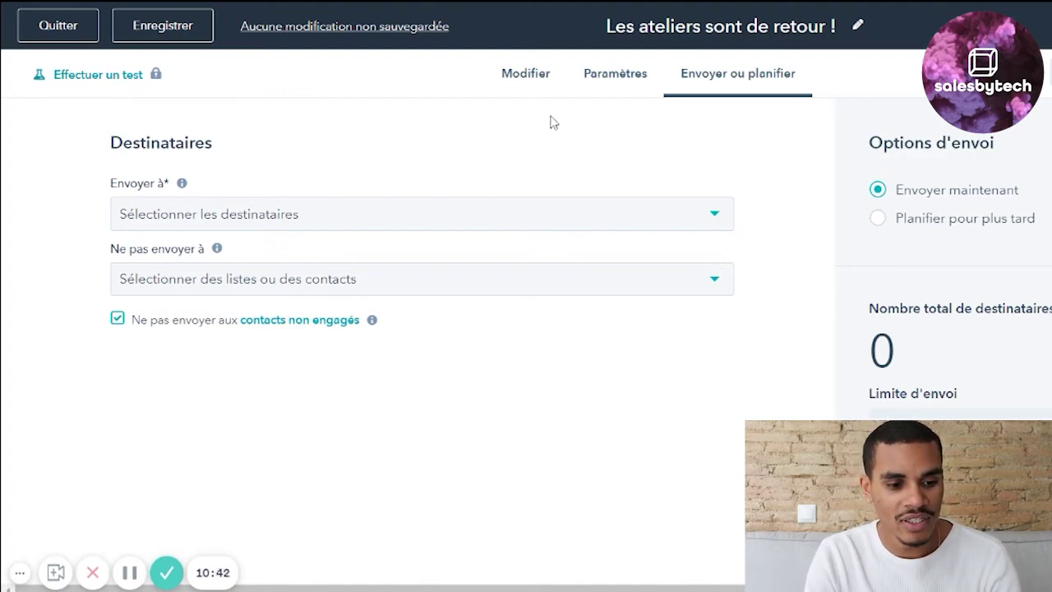
pyautogui.click(371, 222)
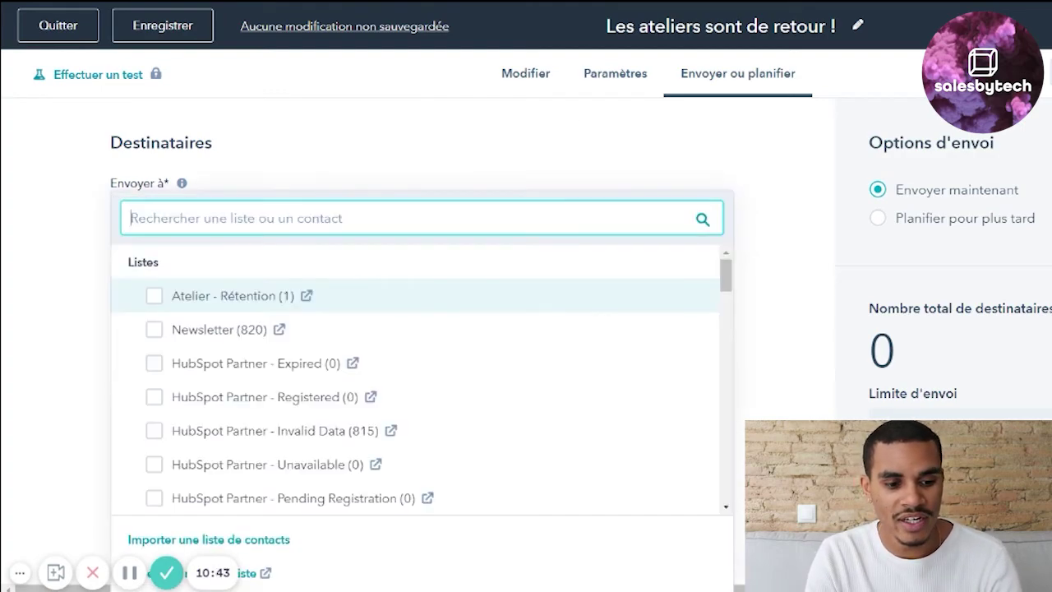
pyautogui.click(251, 305)
pyautogui.click(322, 177)
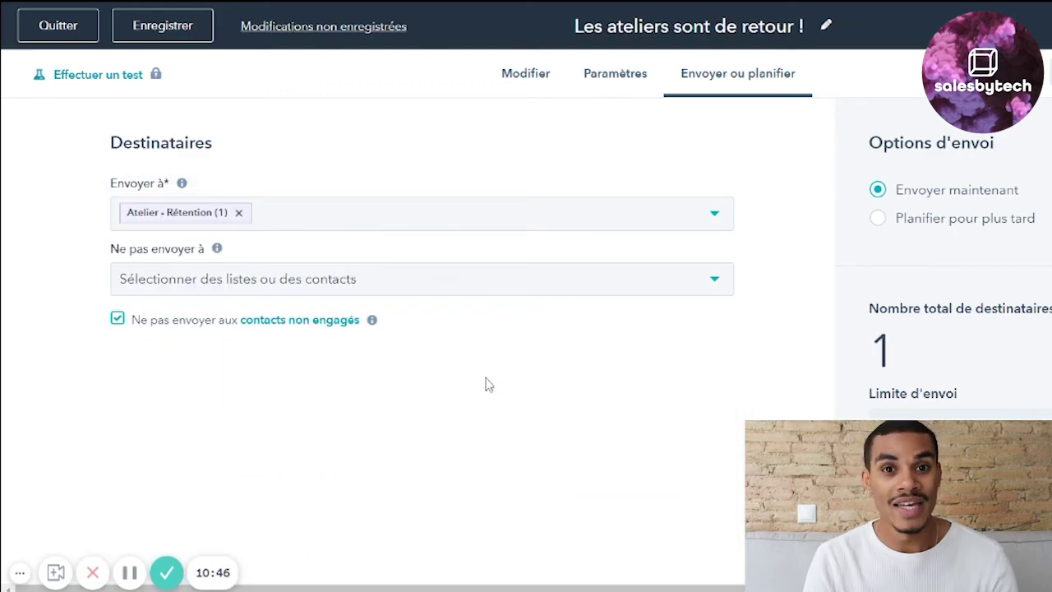